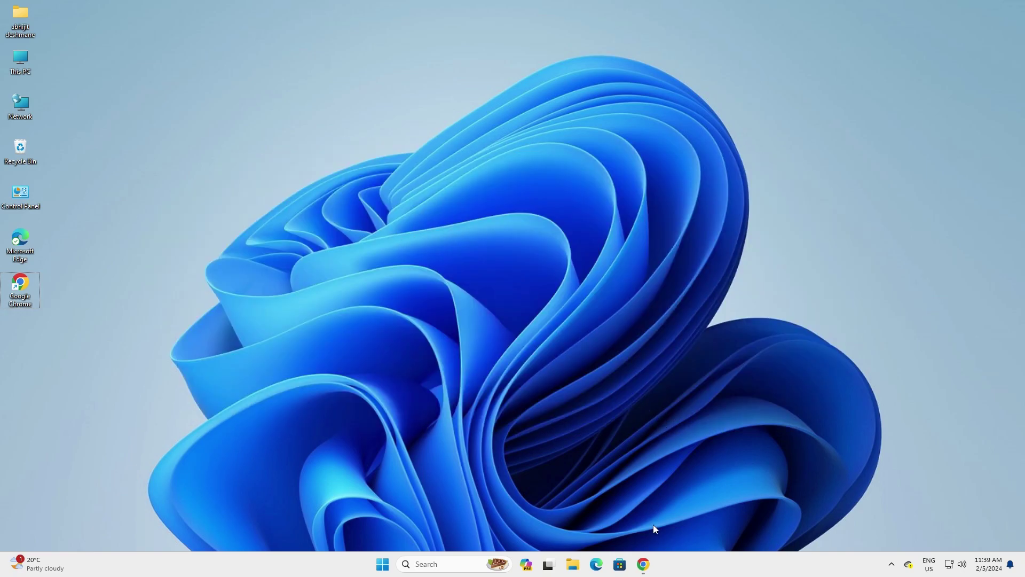
Rerun the 'hp deskjet 2131 printer driver' search and bring up the first HP result's link menu.
{"action": "left_click", "coordinate": [644, 563]}
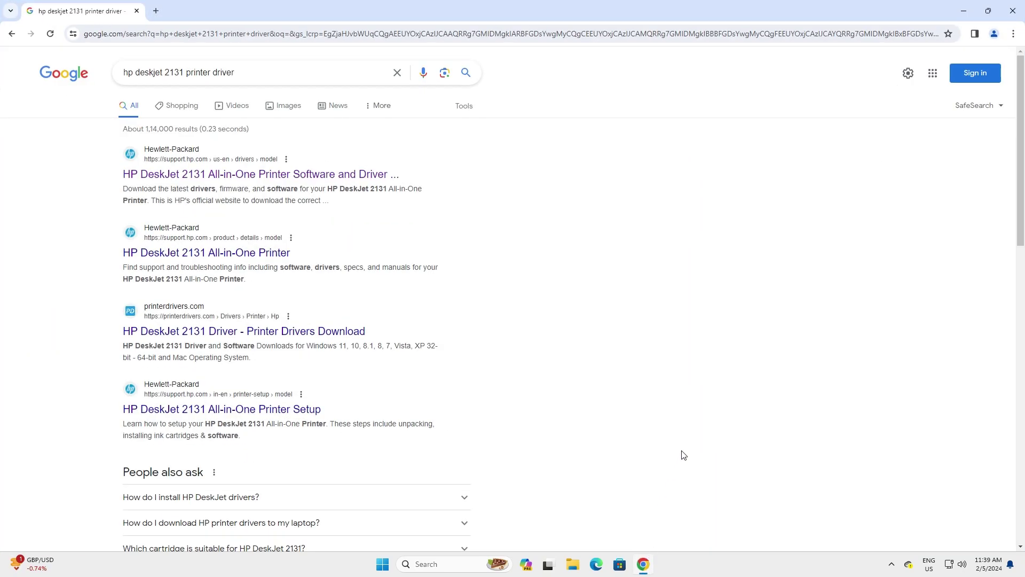
{"action": "triple_click", "coordinate": [195, 73]}
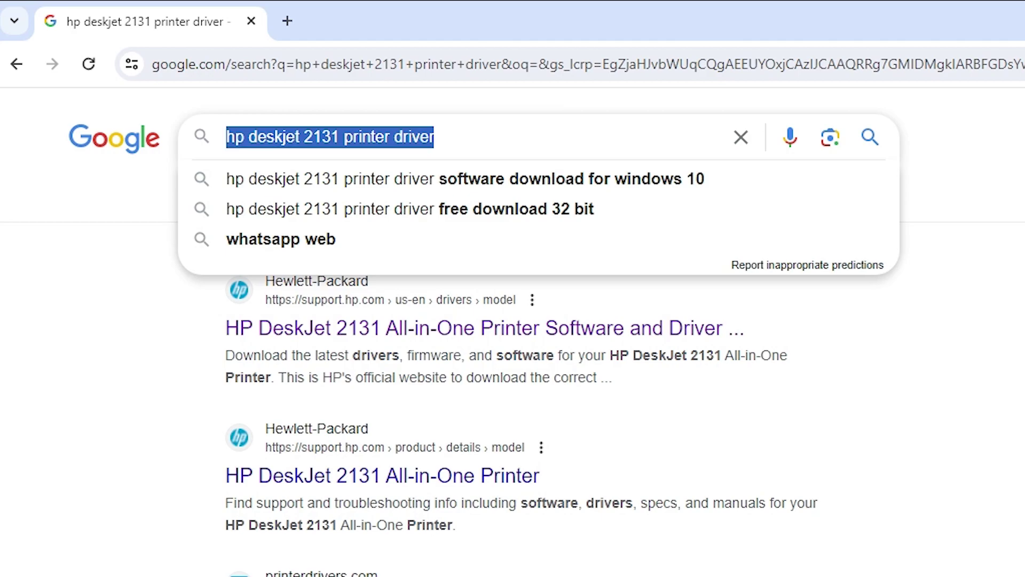
{"action": "key", "text": "Return"}
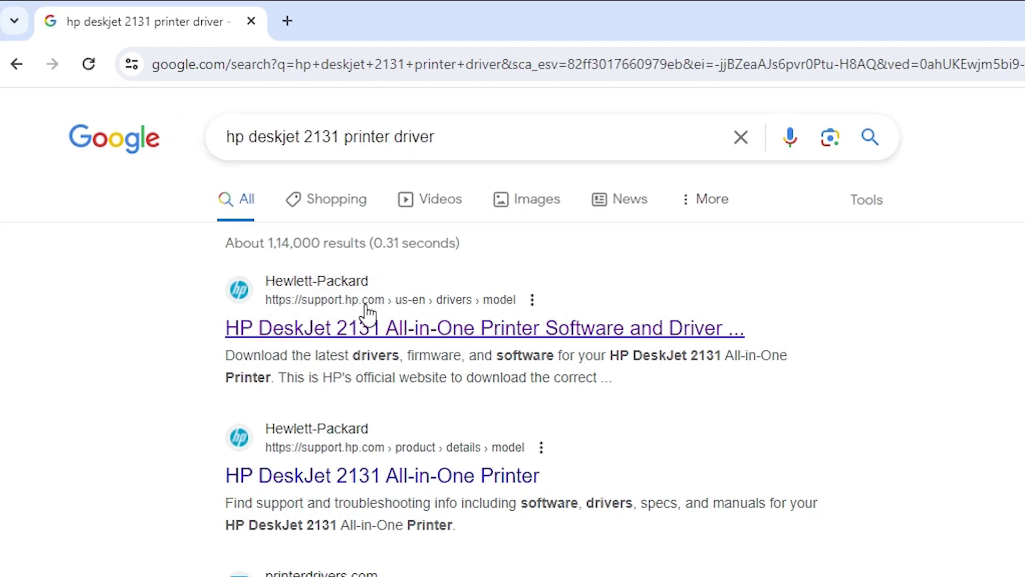
{"action": "right_click", "coordinate": [325, 335]}
Open HP's DeskJet 2131 driver page on support.hp.com in a new tab and view it.
{"action": "left_click", "coordinate": [368, 353]}
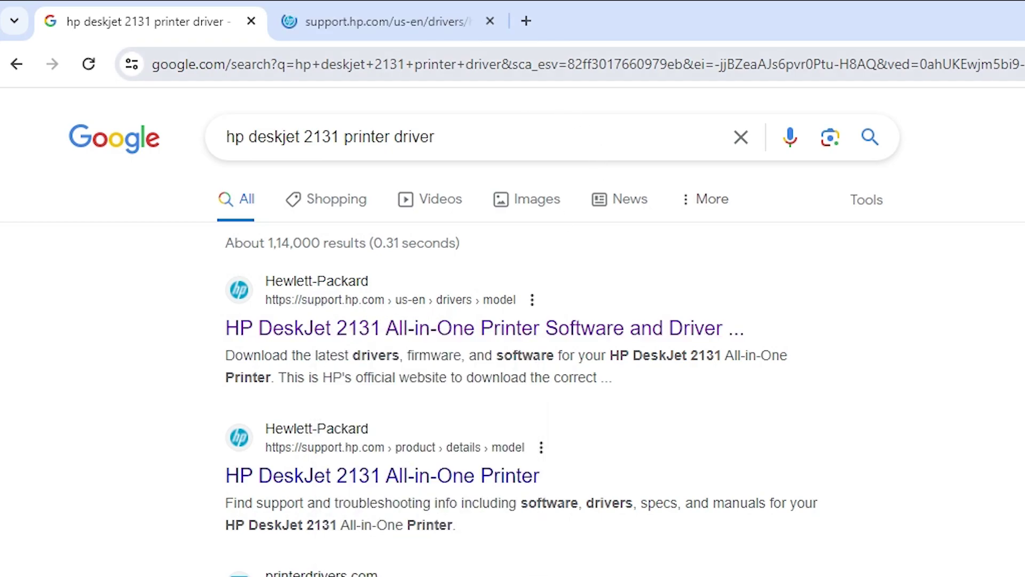
{"action": "left_click", "coordinate": [362, 18]}
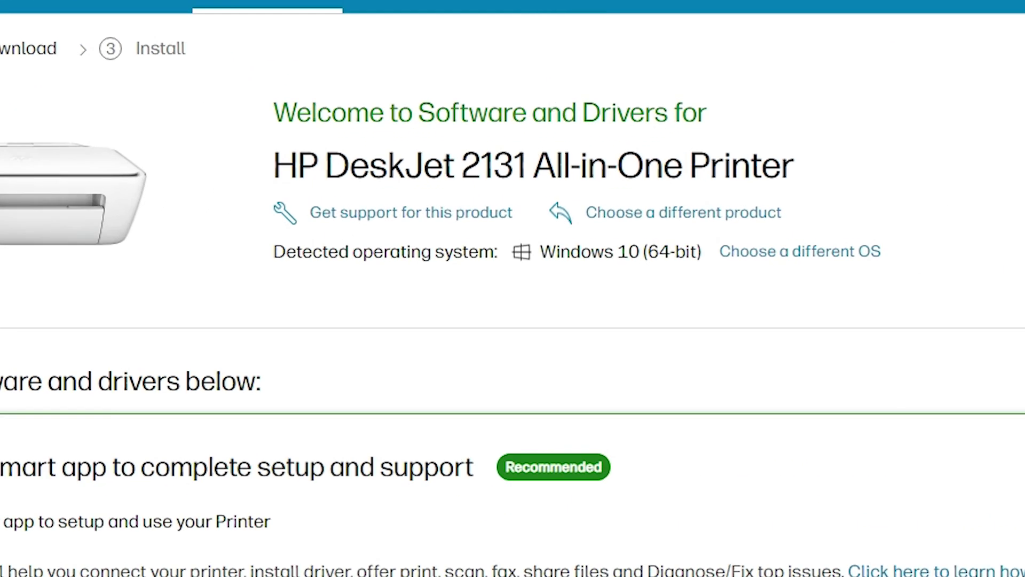
{"action": "triple_click", "coordinate": [526, 166]}
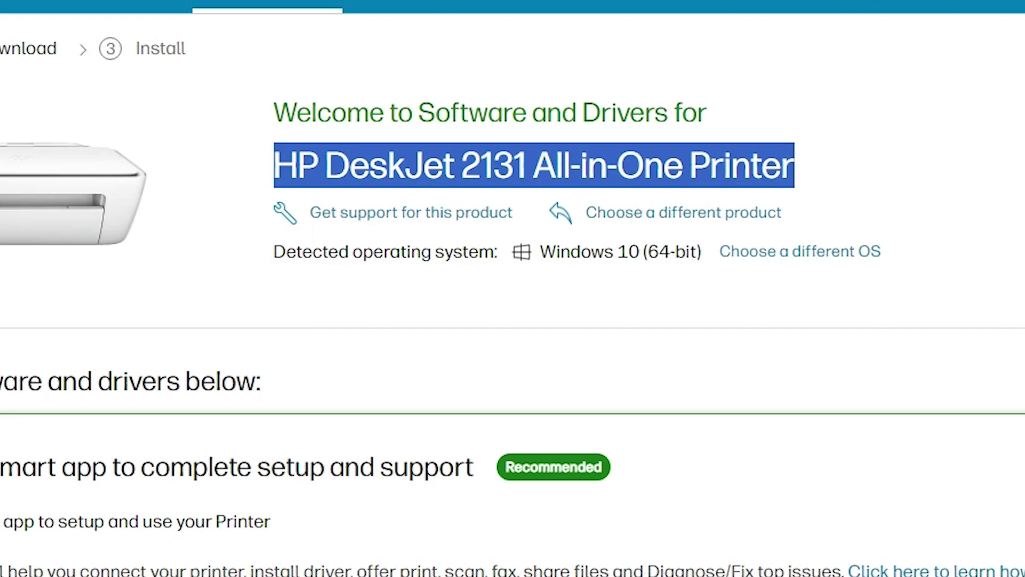
Change the page's operating system to Windows 11 and apply it.
{"action": "left_click", "coordinate": [823, 256]}
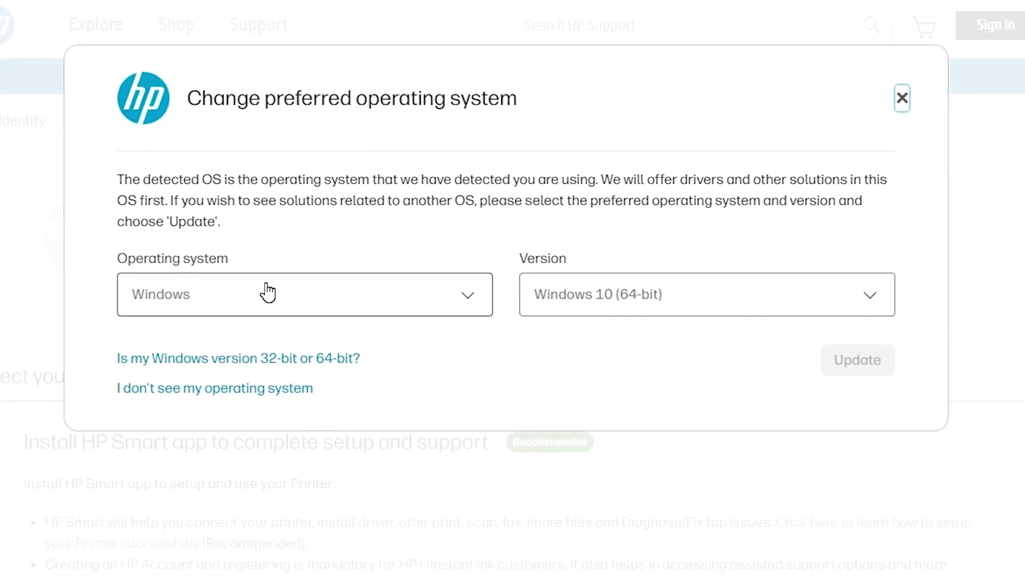
{"action": "left_click", "coordinate": [562, 303]}
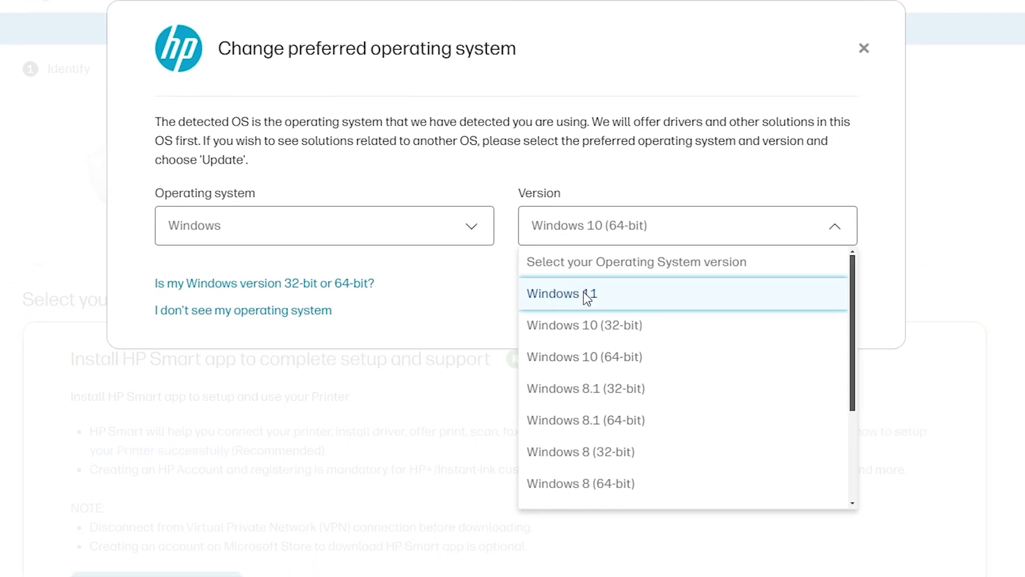
{"action": "left_click", "coordinate": [587, 298]}
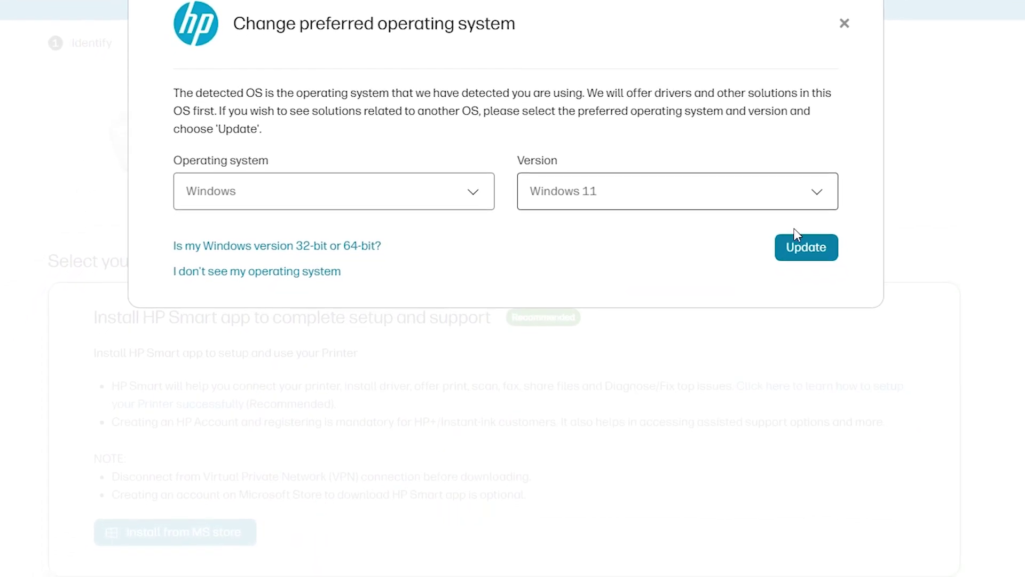
{"action": "left_click", "coordinate": [812, 245]}
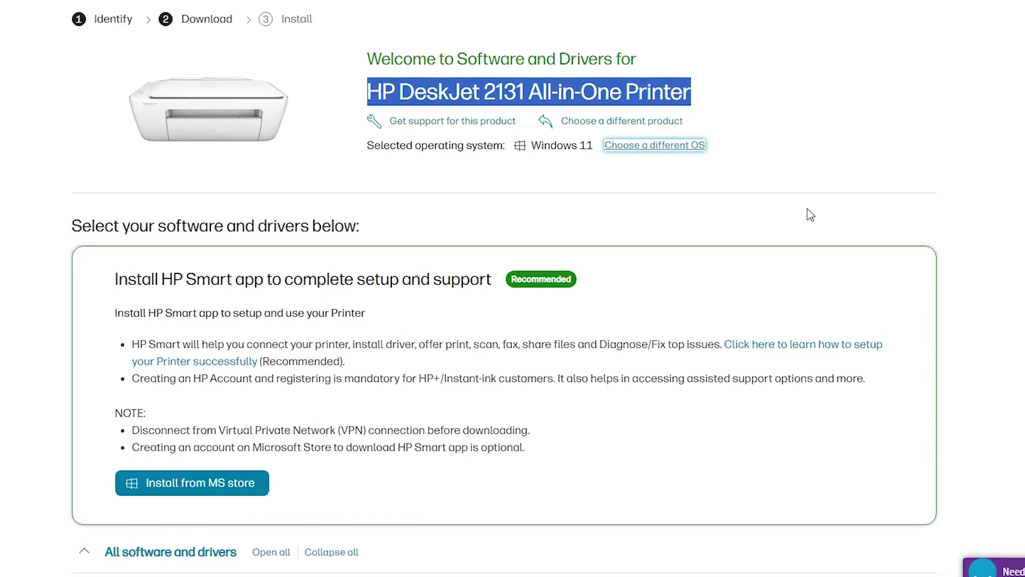
Expand the Full/Basic driver section to reveal the DeskJet 2130 series Print and Scan Driver 40.15.1230 (138.2 MB).
{"action": "scroll", "coordinate": [443, 184], "scroll_direction": "down", "scroll_amount": 5}
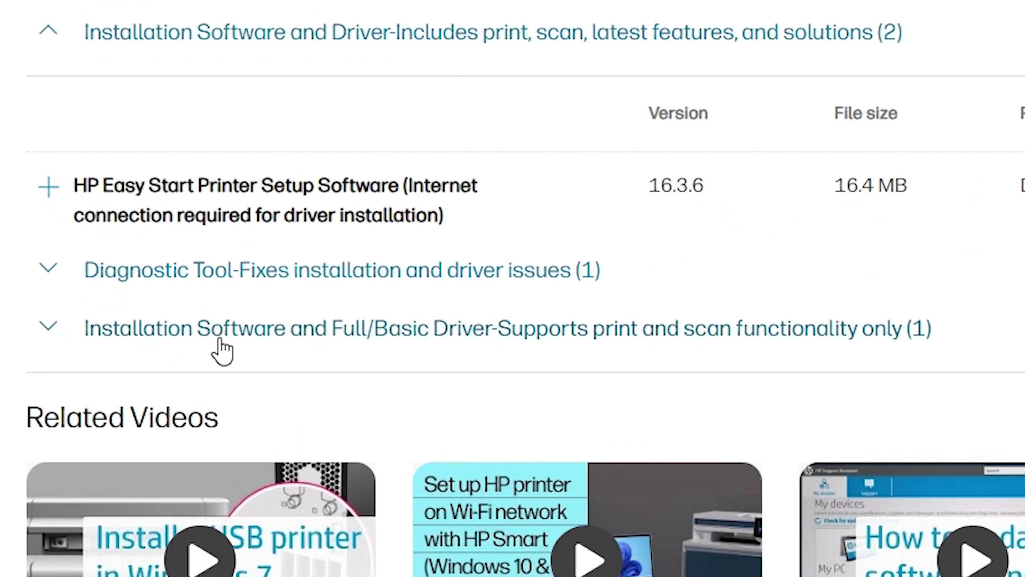
{"action": "scroll", "coordinate": [320, 331], "scroll_direction": "down", "scroll_amount": 2}
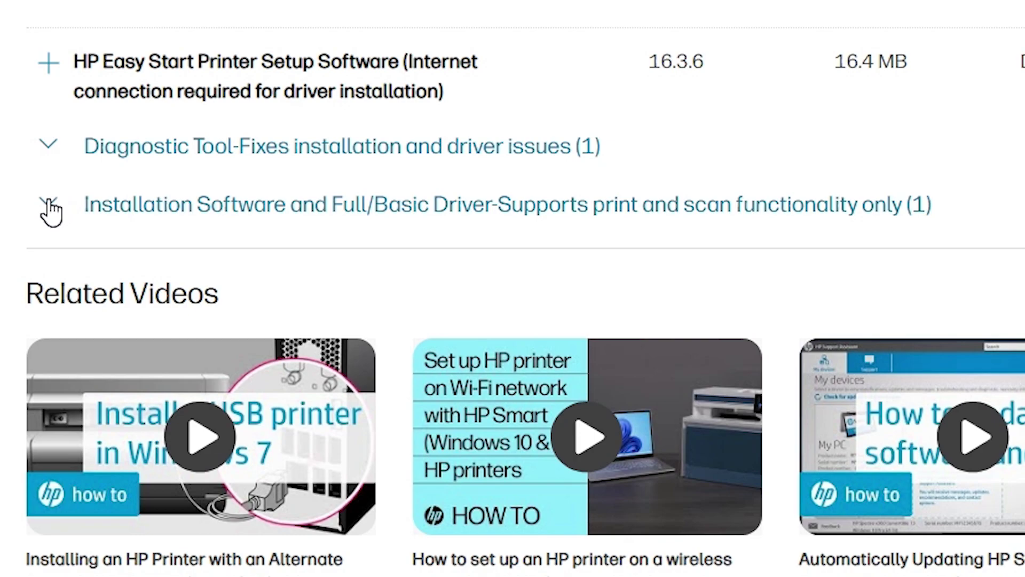
{"action": "left_click", "coordinate": [50, 206]}
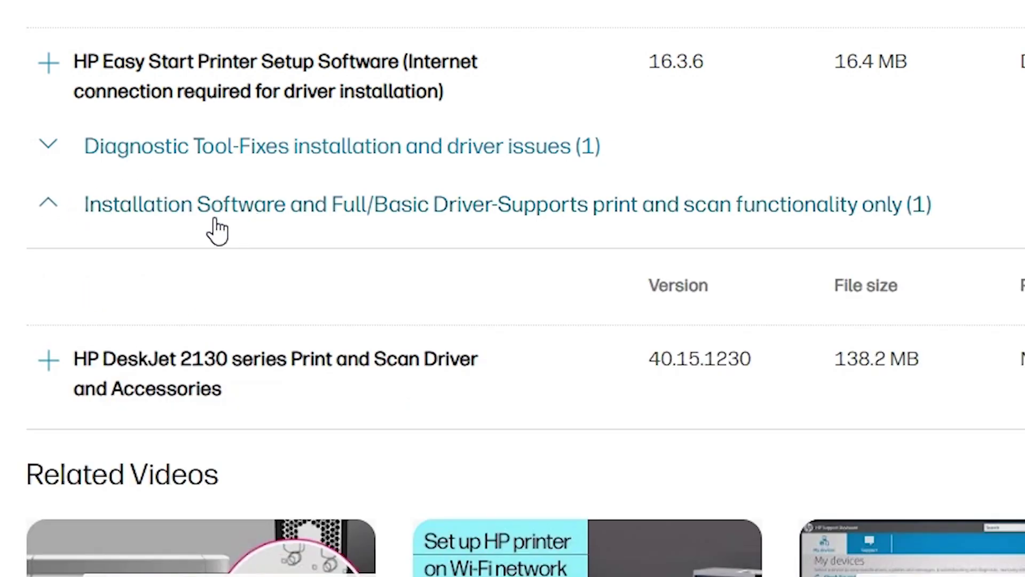
{"action": "scroll", "coordinate": [216, 229], "scroll_direction": "down", "scroll_amount": 4}
{"action": "scroll", "coordinate": [135, 326], "scroll_direction": "up", "scroll_amount": 3}
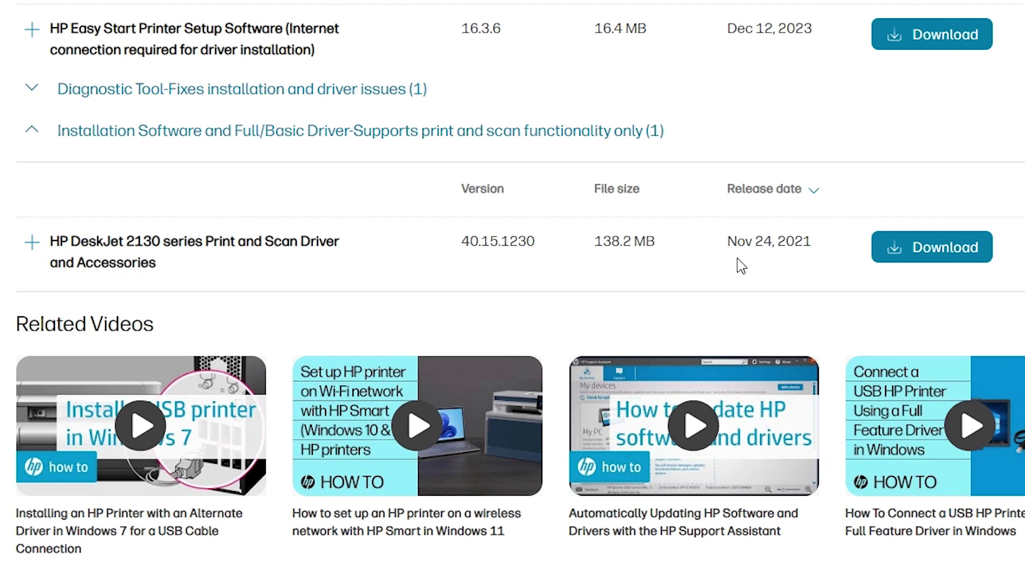
Download the 138 MB Full_Webpack-40.15.1230-DJ2130_Full_Webpack.exe driver installer.
{"action": "left_click", "coordinate": [976, 247]}
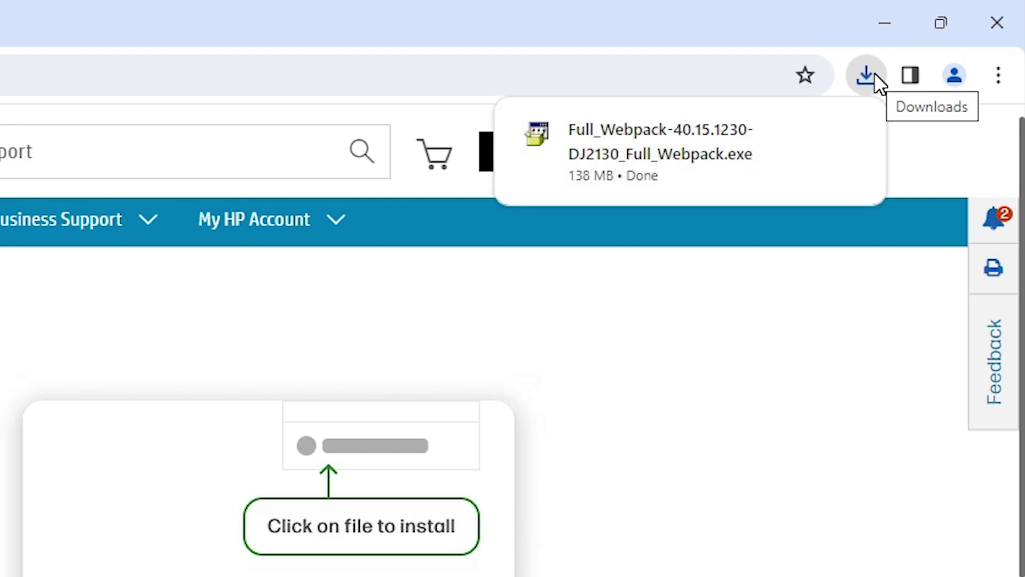
{"action": "mouse_move", "coordinate": [822, 121]}
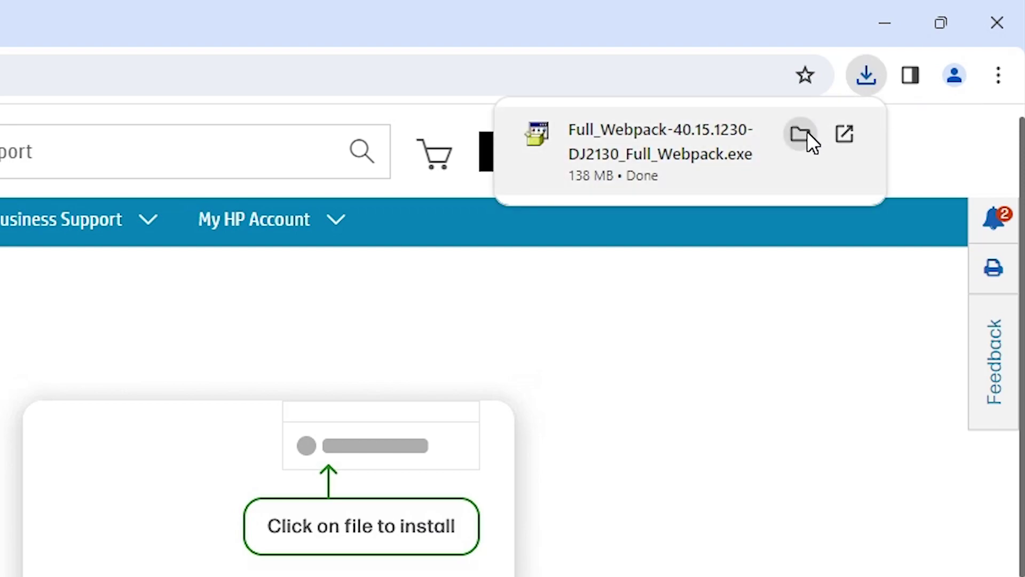
Move Full_Webpack-40.15.1230-DJ2130_Full_Webpack.exe from the Downloads folder onto the desktop.
{"action": "left_click", "coordinate": [806, 132]}
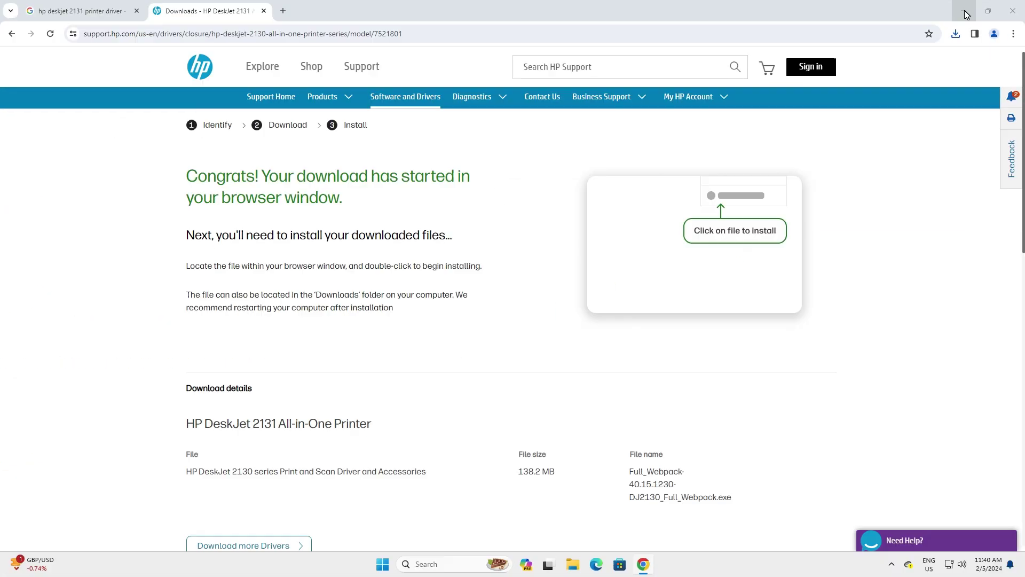
{"action": "left_click", "coordinate": [941, 23]}
{"action": "left_click", "coordinate": [813, 212]}
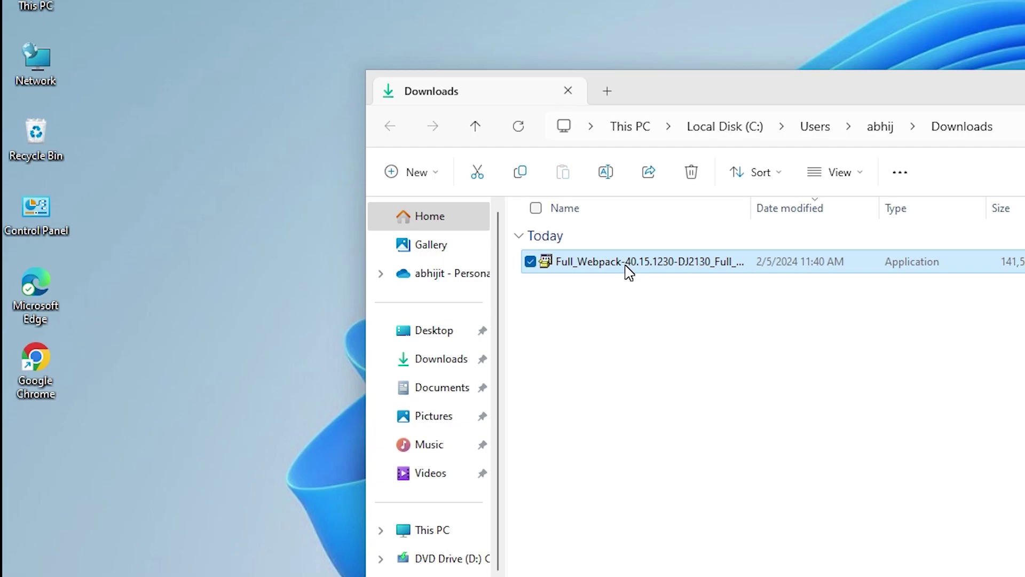
{"action": "left_click_drag", "start_coordinate": [628, 271], "coordinate": [80, 507]}
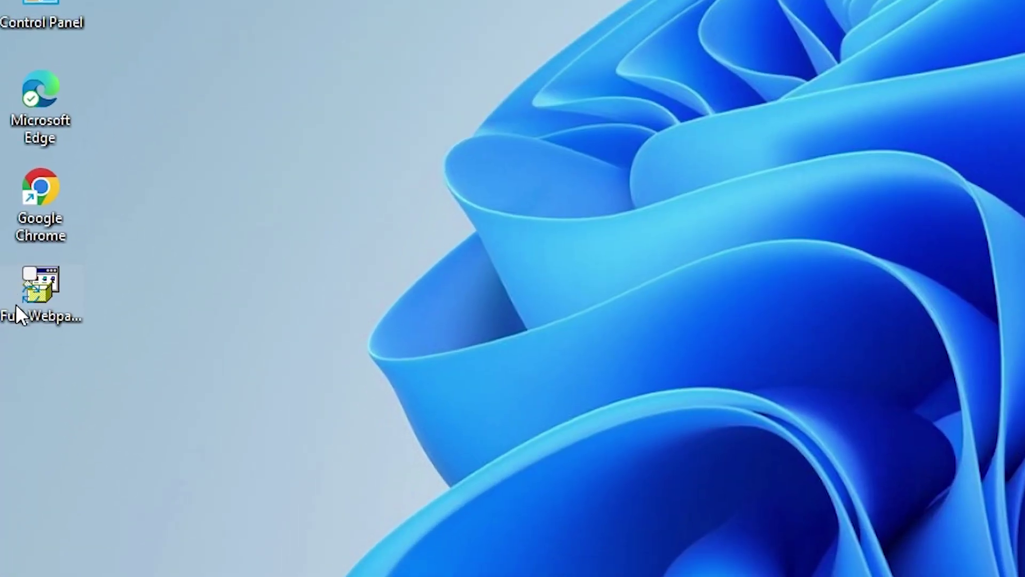
{"action": "mouse_move", "coordinate": [16, 445]}
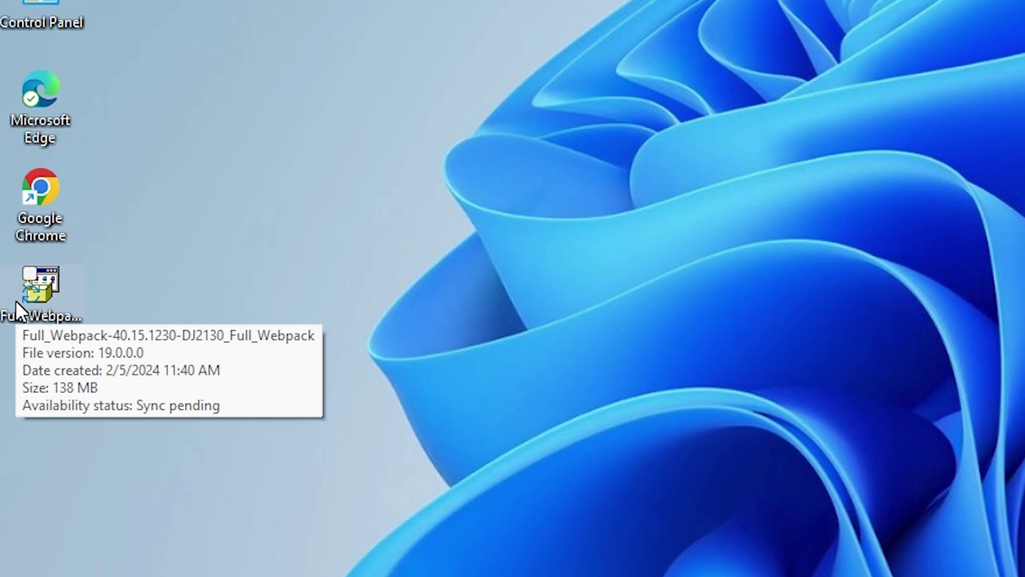
{"action": "left_click", "coordinate": [66, 301]}
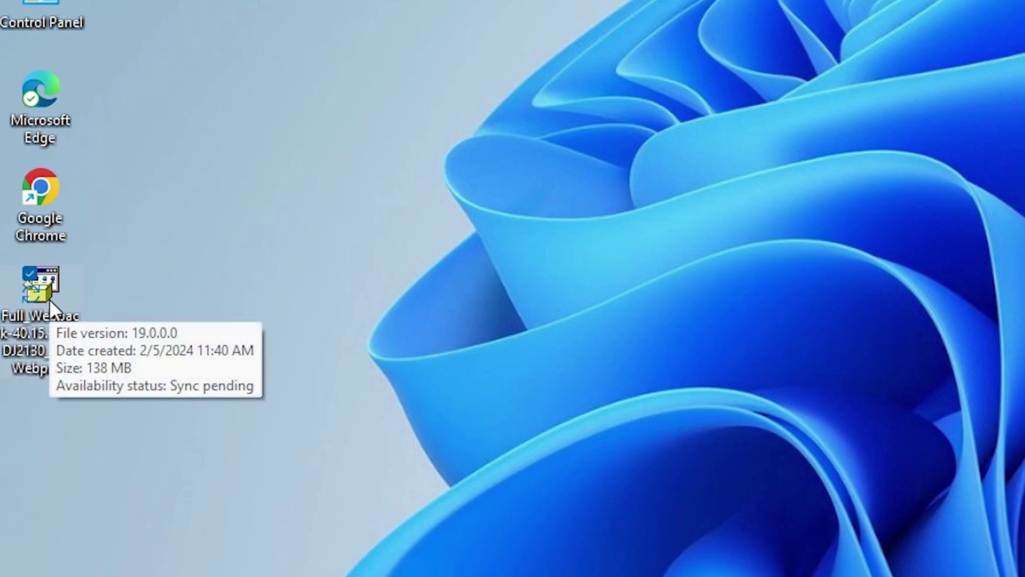
{"action": "double_click", "coordinate": [49, 298]}
Extract the Full_Webpack installer with WinRAR into a same-named folder on the desktop.
{"action": "right_click", "coordinate": [49, 299]}
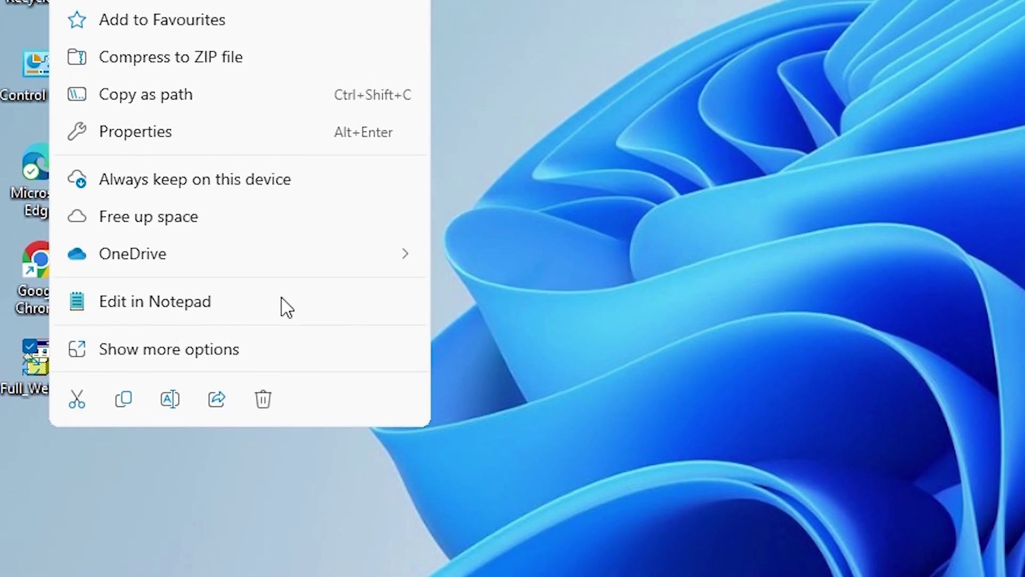
{"action": "left_click", "coordinate": [187, 289]}
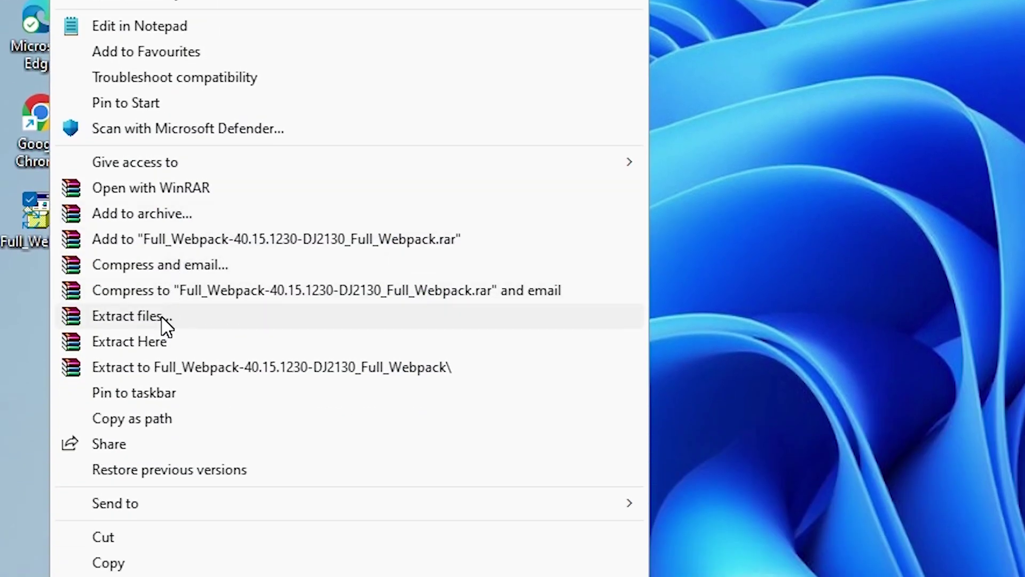
{"action": "left_click", "coordinate": [163, 318]}
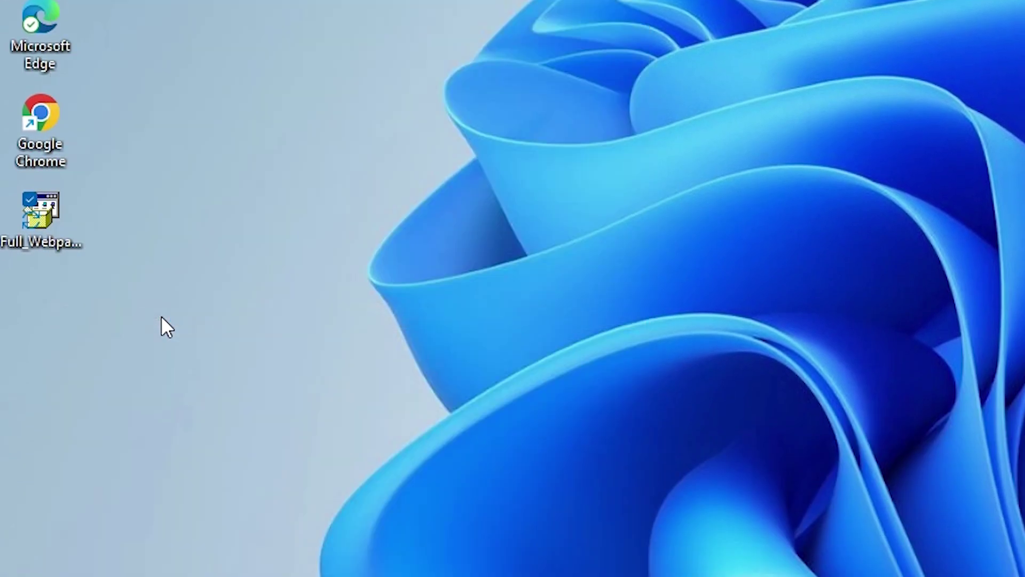
{"action": "left_click", "coordinate": [579, 536]}
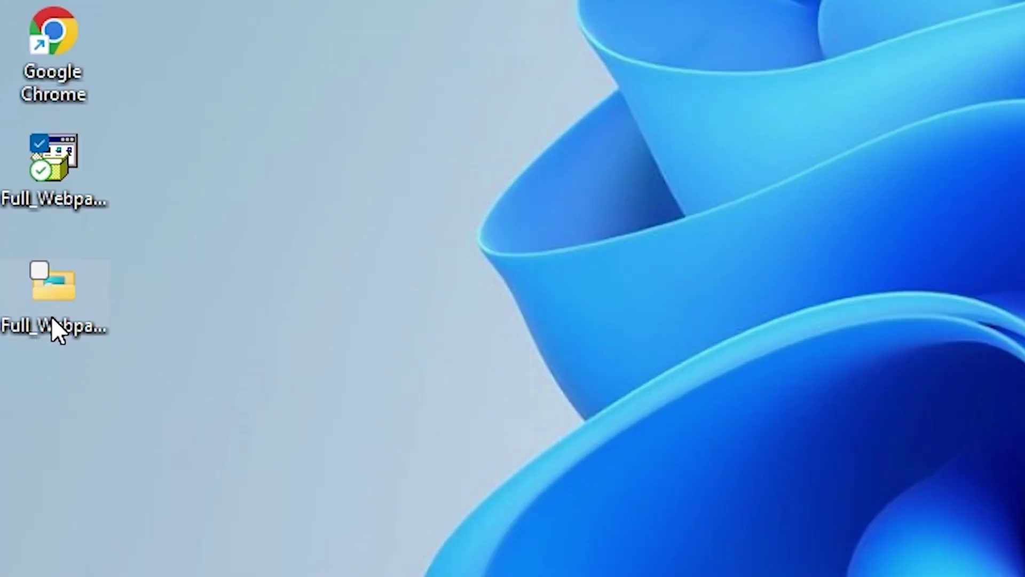
Review the extracted Full_Webpack folder's 91 items, including Setup, then close its window.
{"action": "double_click", "coordinate": [51, 316]}
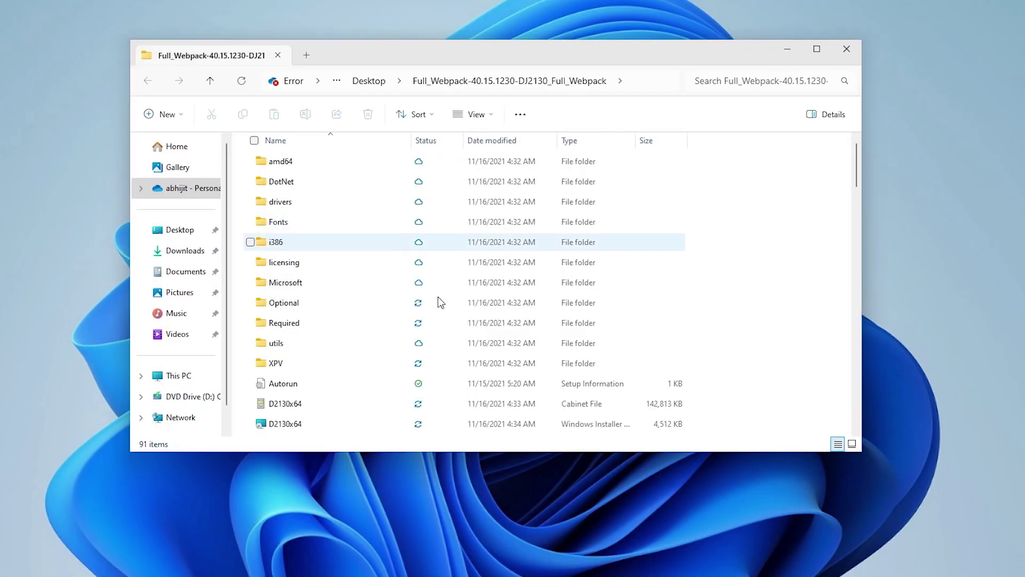
{"action": "scroll", "coordinate": [427, 334], "scroll_direction": "down", "scroll_amount": 12}
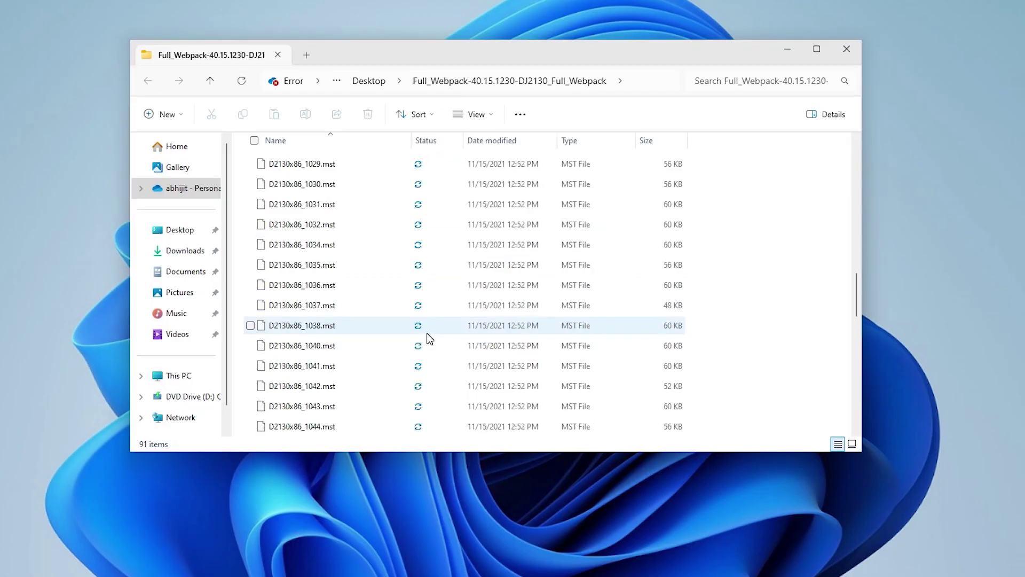
{"action": "scroll", "coordinate": [427, 332], "scroll_direction": "down", "scroll_amount": 10}
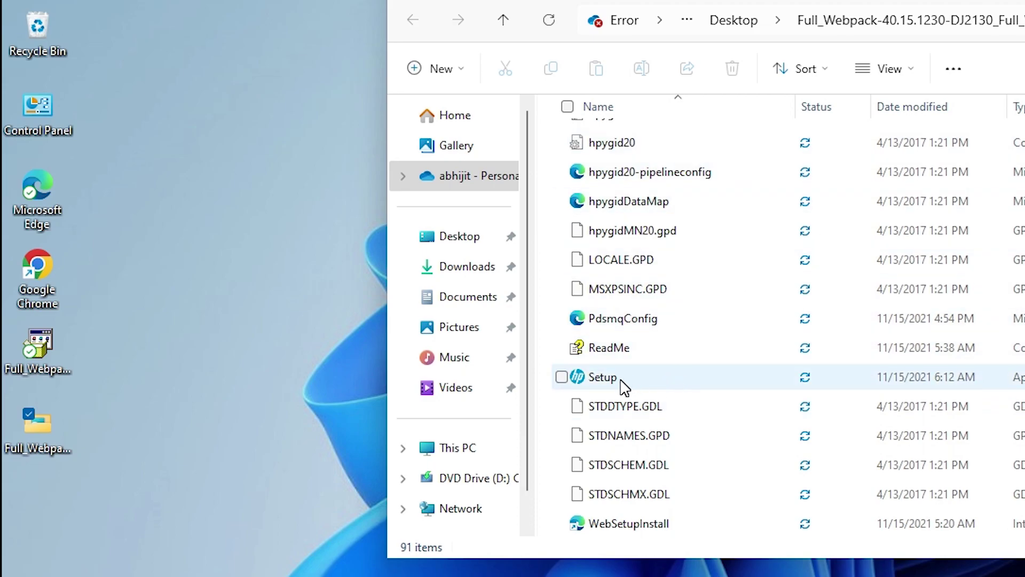
{"action": "mouse_move", "coordinate": [621, 383]}
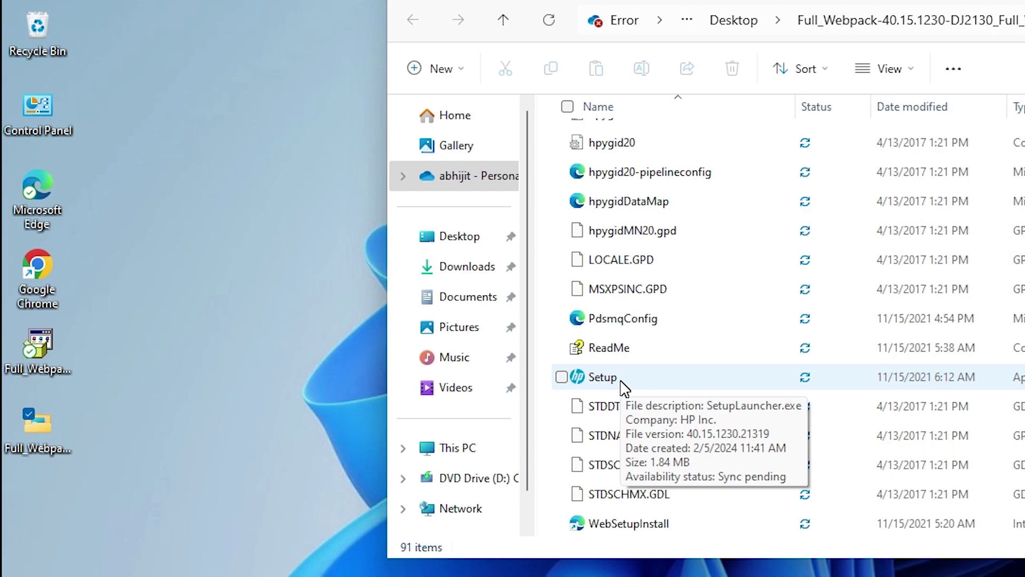
{"action": "left_click", "coordinate": [46, 354]}
{"action": "mouse_move", "coordinate": [71, 357]}
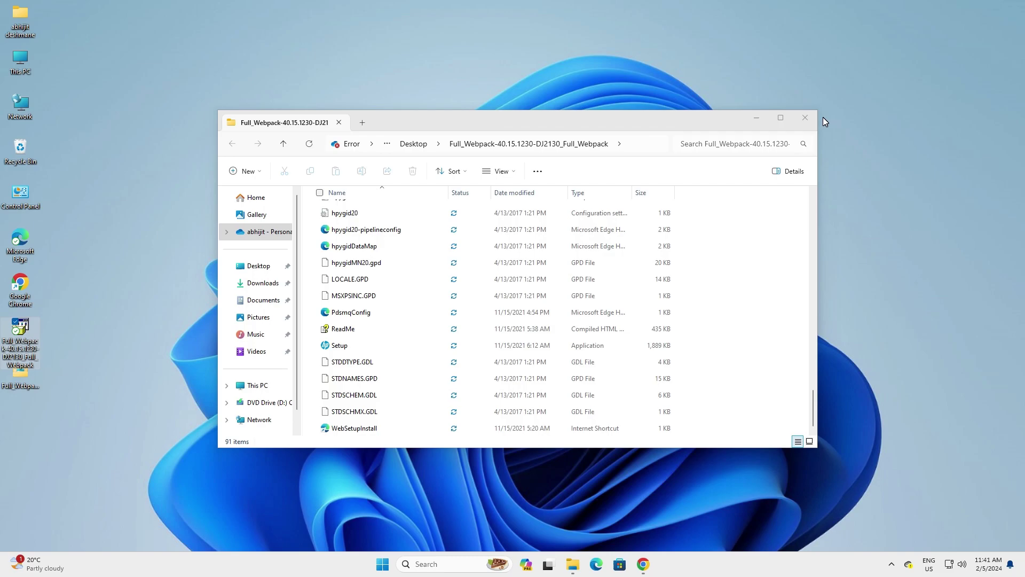
{"action": "left_click", "coordinate": [807, 118]}
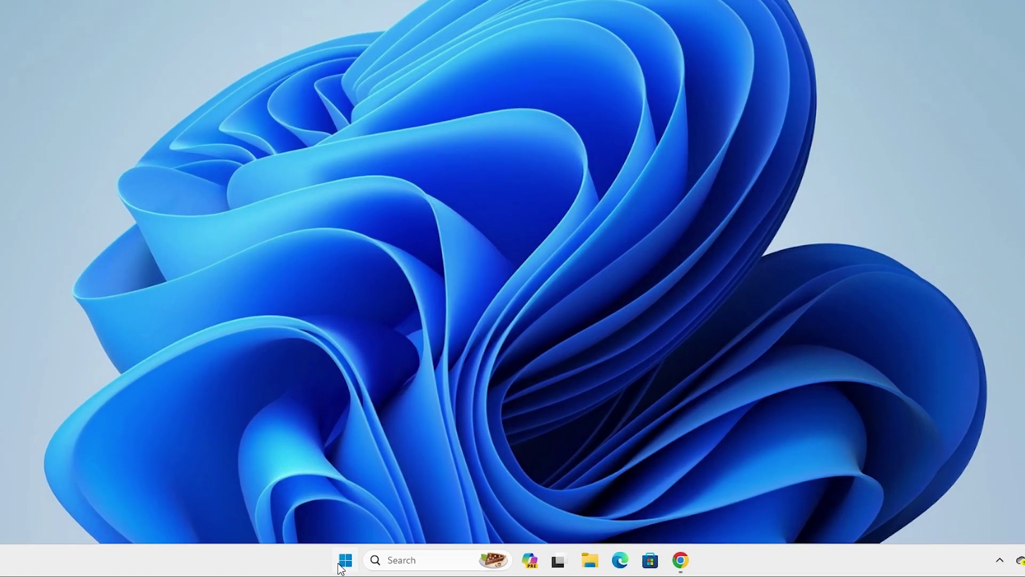
Reach Printers & scanners through a 'pr' Start search, then choose Add device and 'Add manually'.
{"action": "left_click", "coordinate": [381, 562]}
{"action": "type", "text": "pr"}
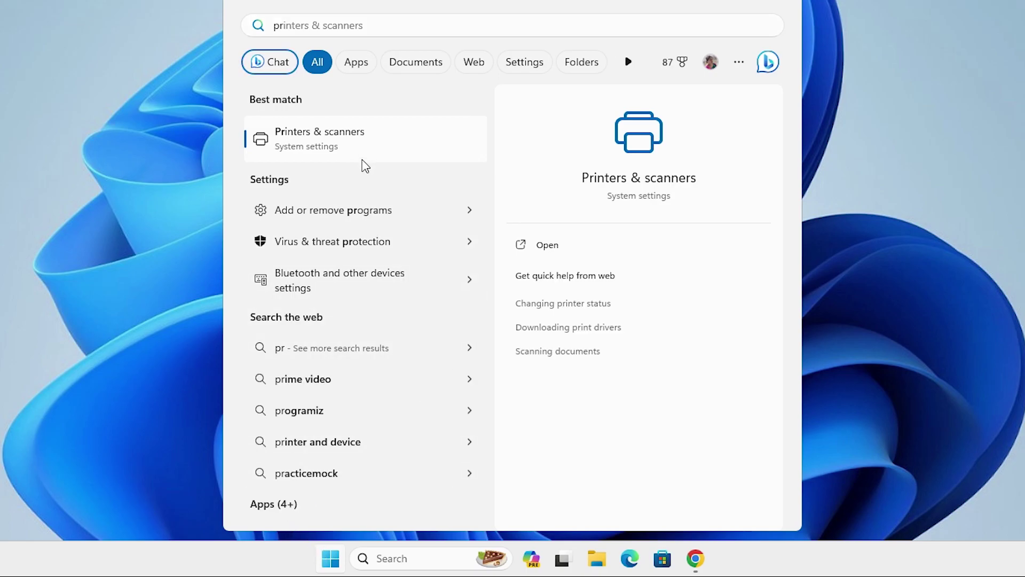
{"action": "left_click", "coordinate": [362, 158]}
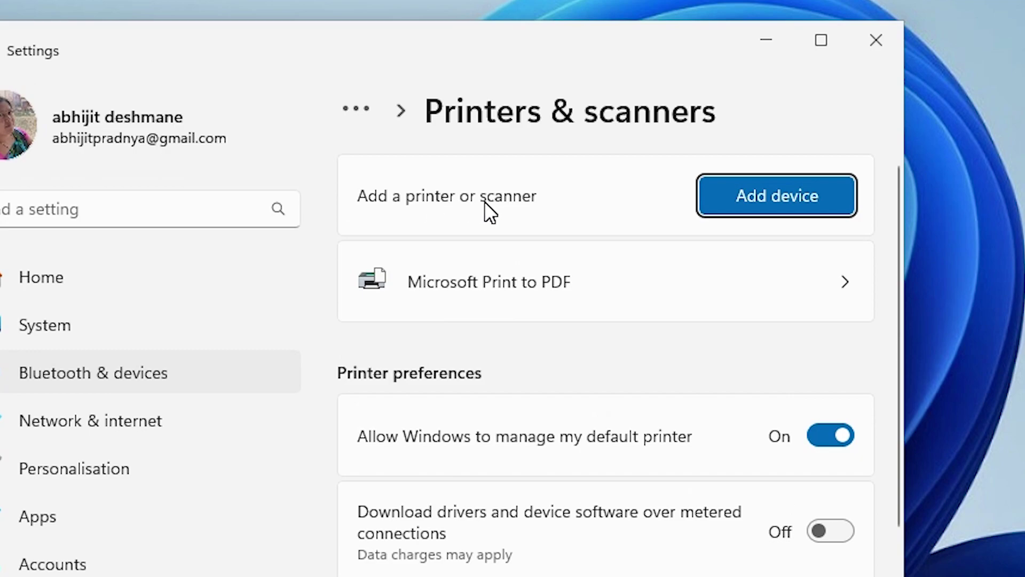
{"action": "left_click", "coordinate": [774, 213]}
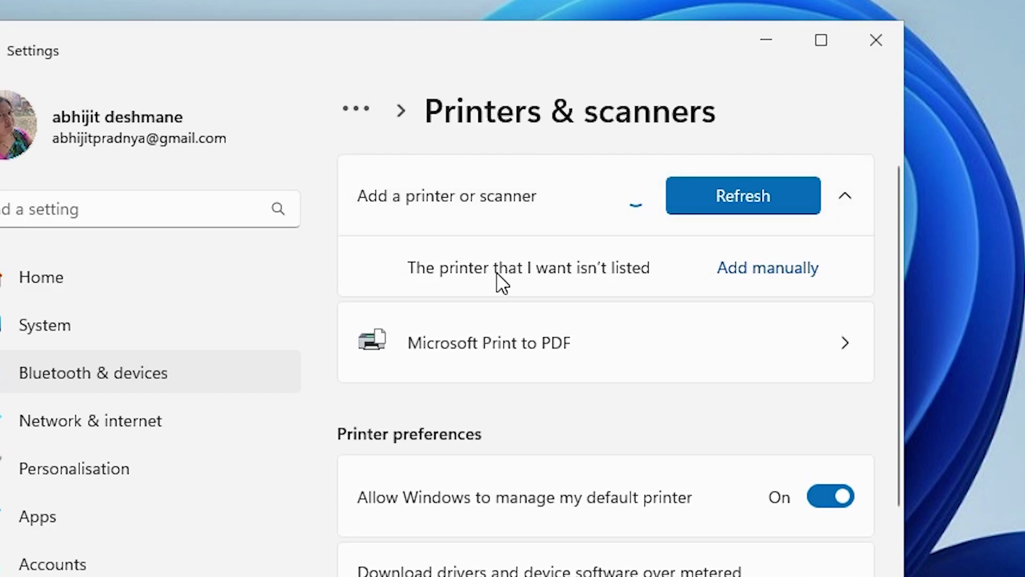
{"action": "left_click", "coordinate": [771, 270]}
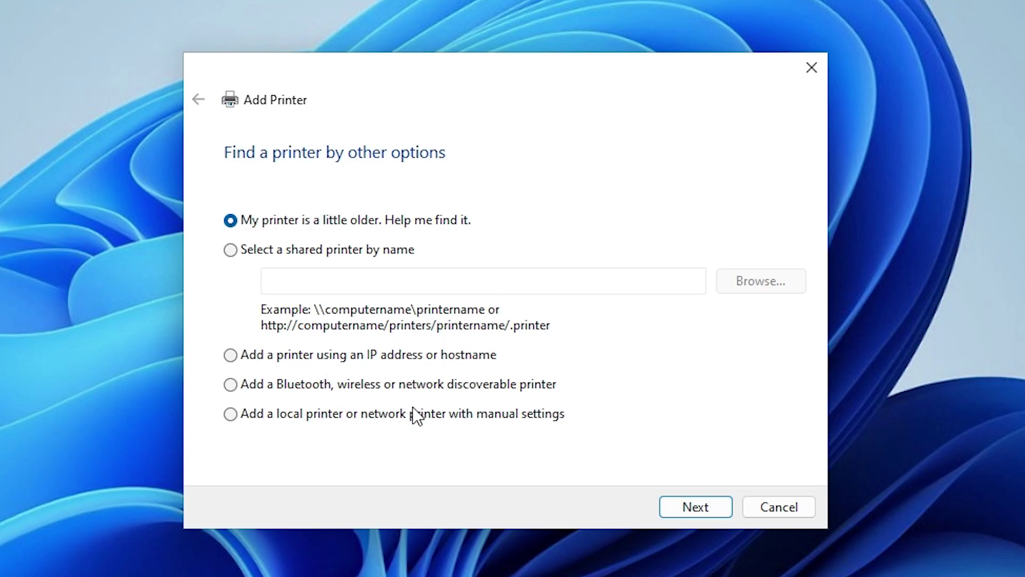
Add a local printer with manual settings using the existing port USB_001 (Local Port).
{"action": "left_click", "coordinate": [334, 416]}
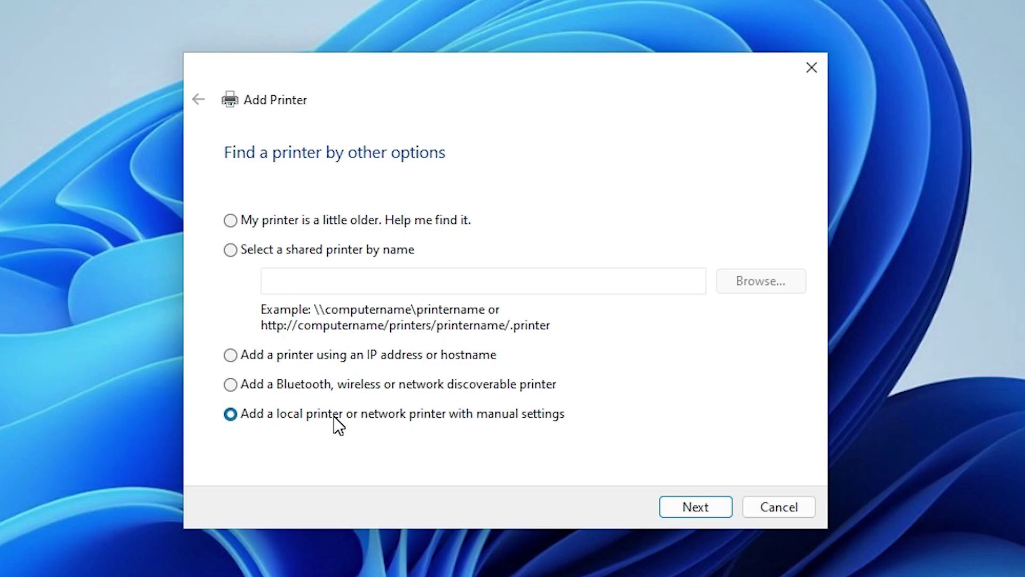
{"action": "left_click", "coordinate": [718, 505]}
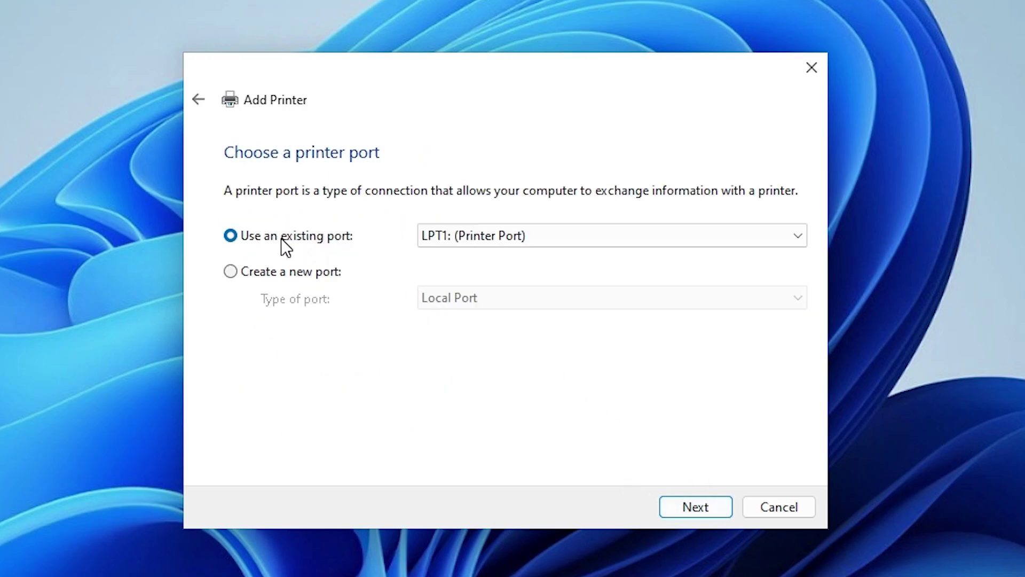
{"action": "left_click", "coordinate": [516, 240]}
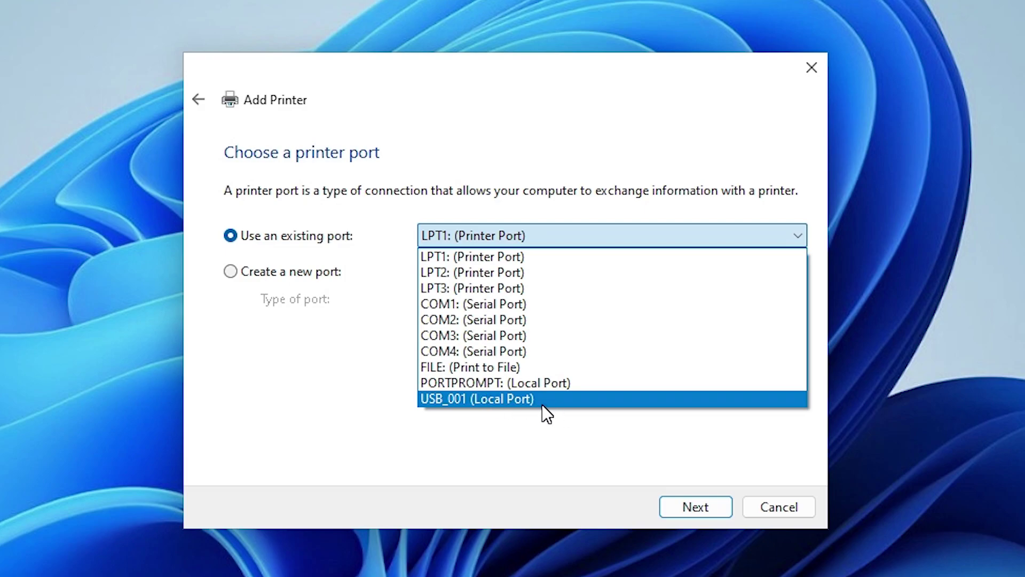
{"action": "left_click", "coordinate": [502, 399]}
{"action": "left_click", "coordinate": [724, 508]}
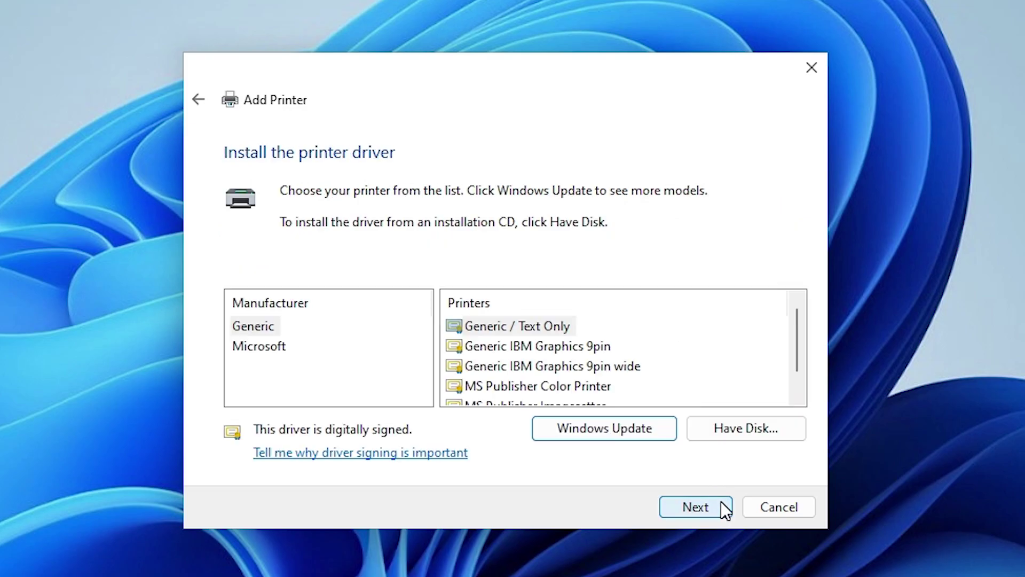
Use Have Disk to browse to the extracted Full_Webpack folder on the Desktop.
{"action": "left_click", "coordinate": [792, 421]}
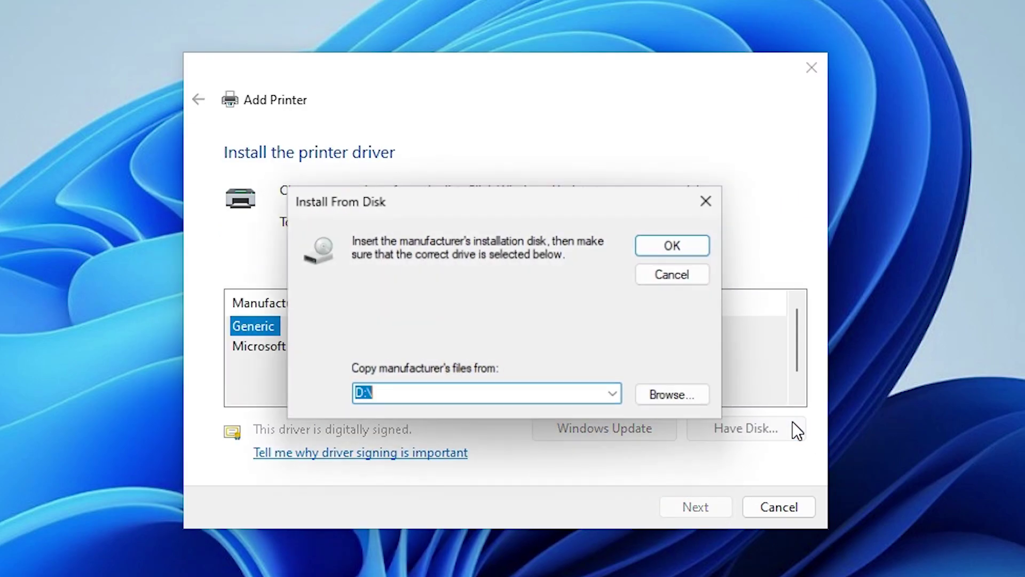
{"action": "left_click", "coordinate": [648, 395]}
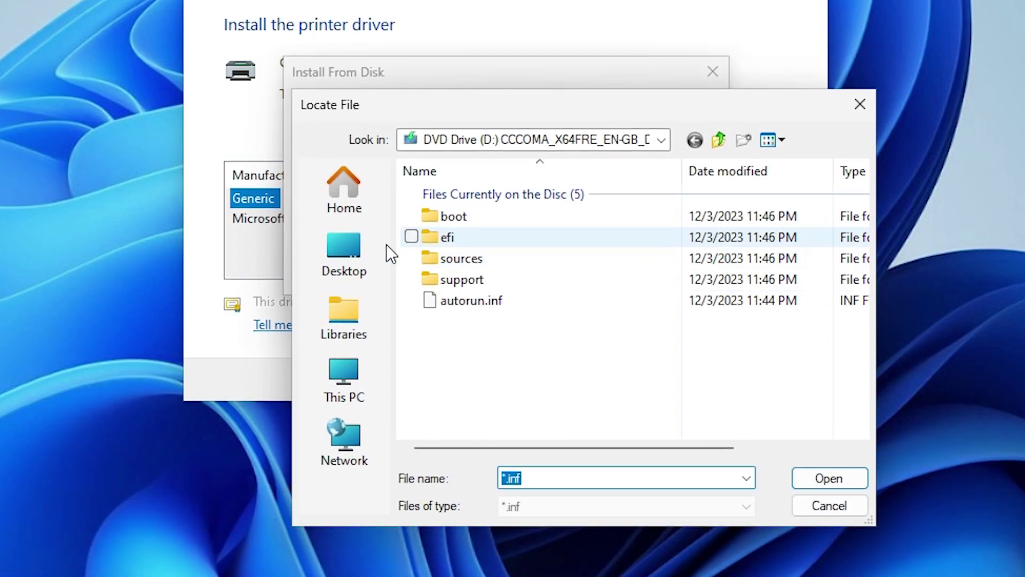
{"action": "left_click", "coordinate": [352, 376]}
{"action": "scroll", "coordinate": [495, 368], "scroll_direction": "down", "scroll_amount": 5}
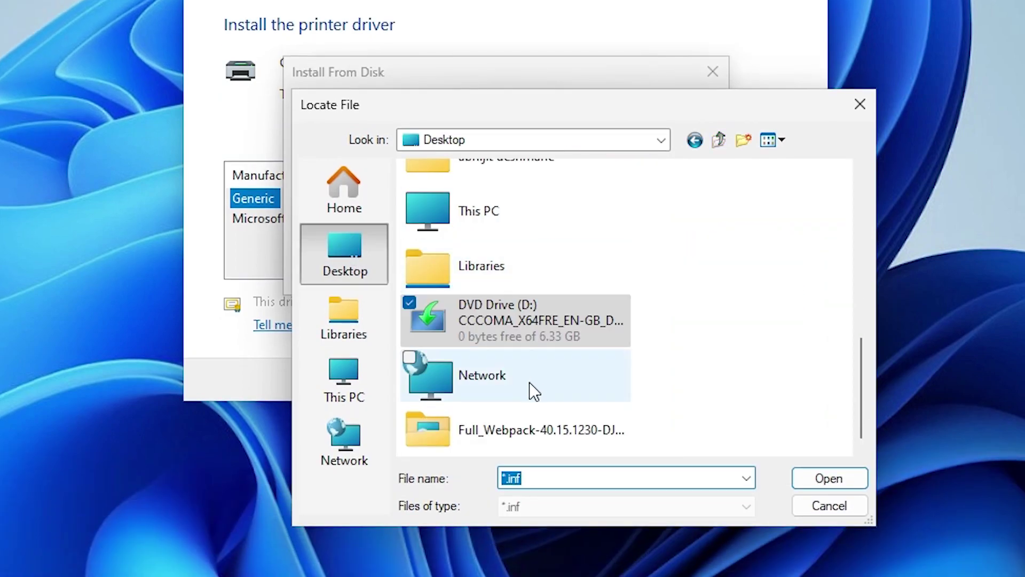
{"action": "double_click", "coordinate": [507, 426]}
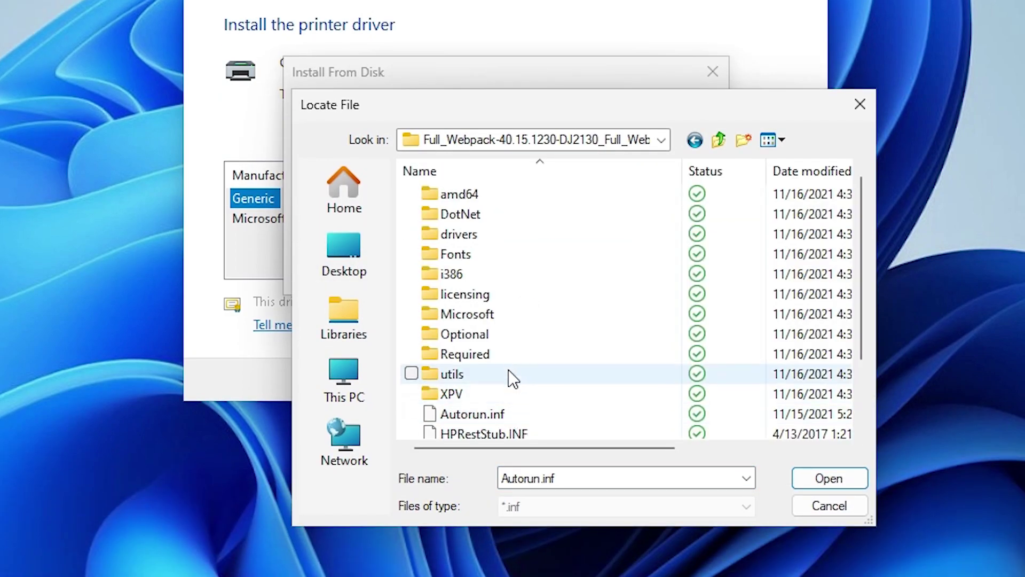
{"action": "scroll", "coordinate": [508, 369], "scroll_direction": "down", "scroll_amount": 2}
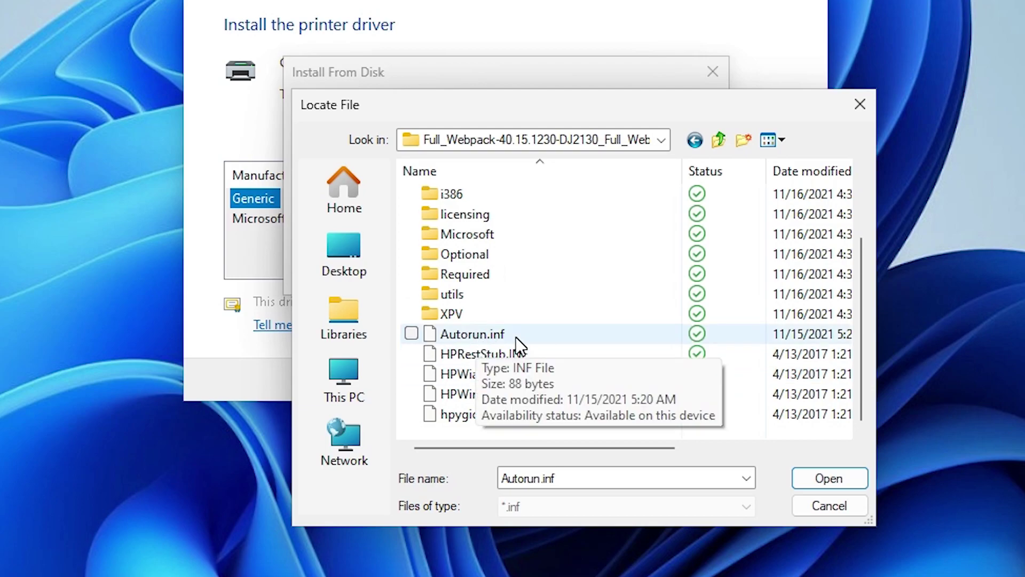
Load Autorun.inf from that folder so HP DJ 2130 series appears in the driver list.
{"action": "left_click", "coordinate": [497, 343]}
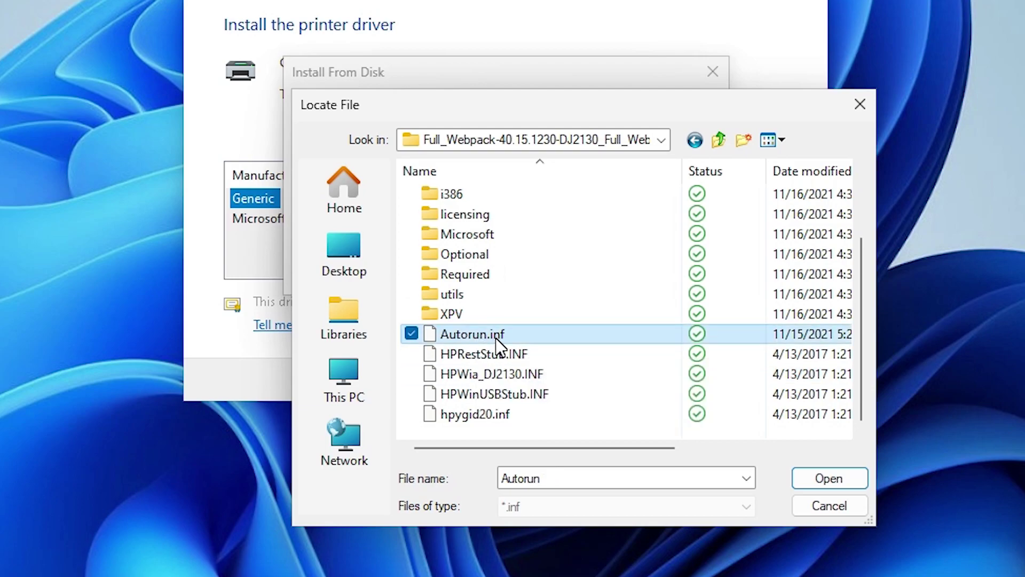
{"action": "left_click", "coordinate": [470, 418]}
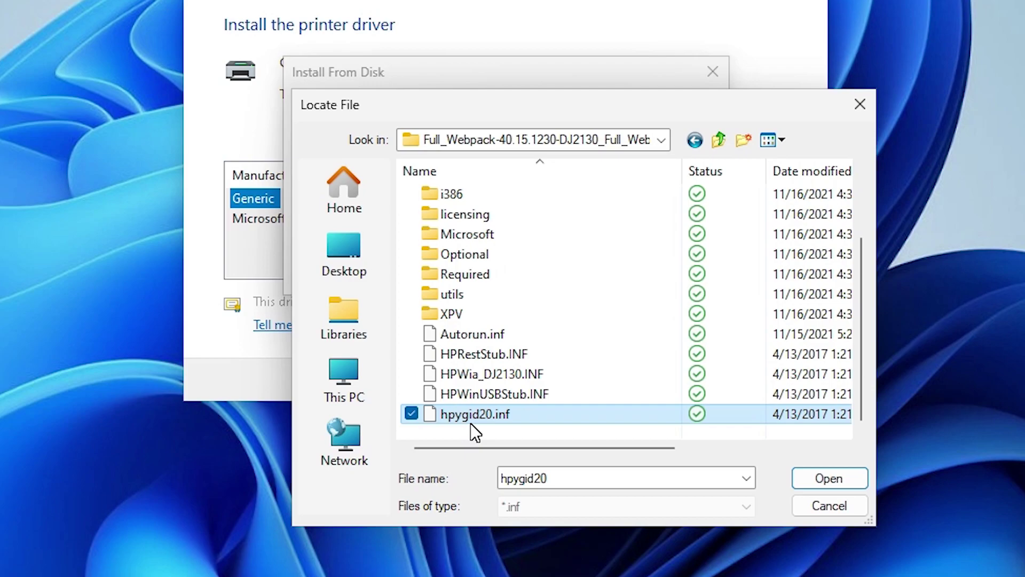
{"action": "left_click", "coordinate": [473, 334]}
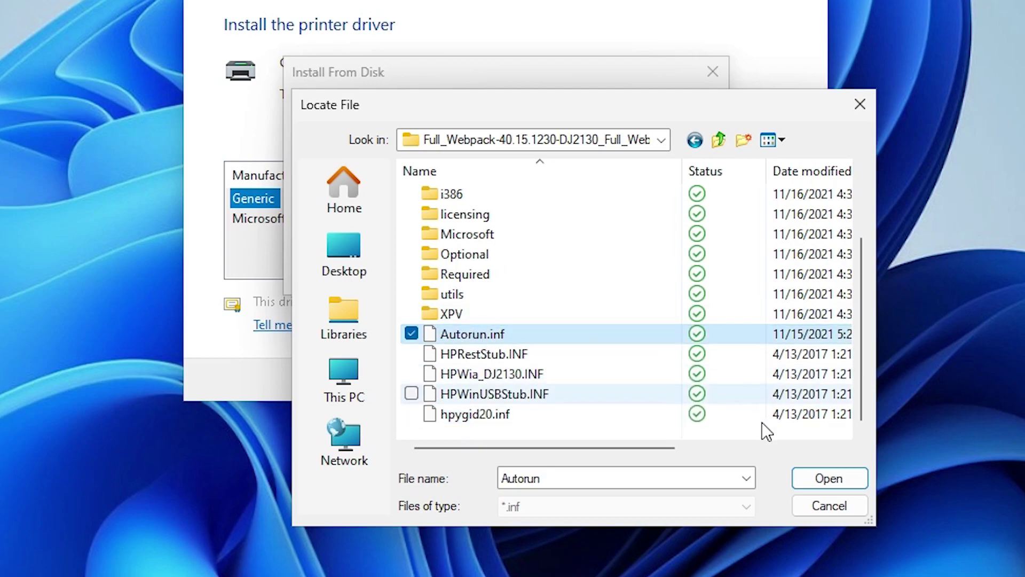
{"action": "left_click", "coordinate": [829, 478]}
{"action": "left_click", "coordinate": [676, 241]}
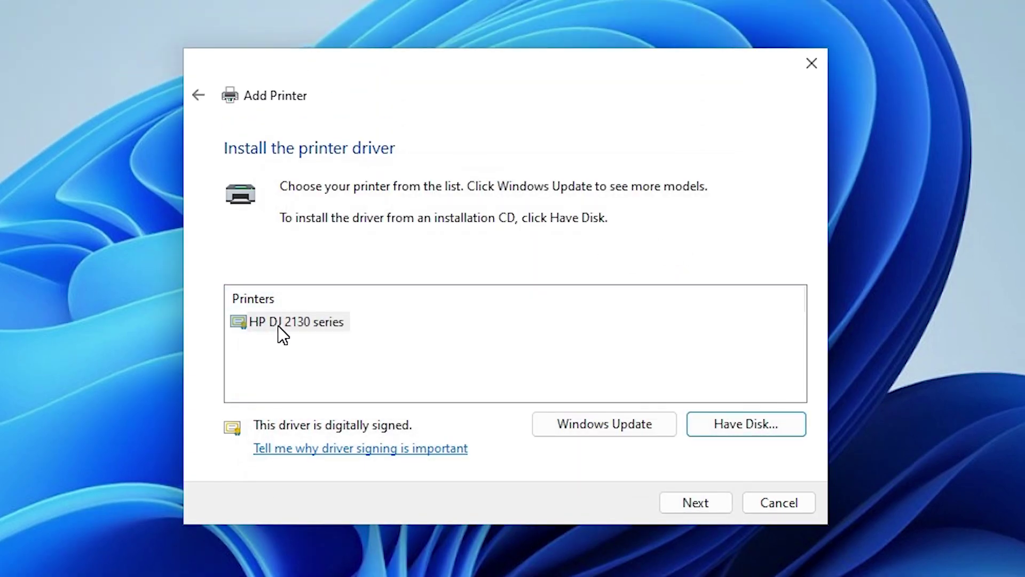
Install the HP DJ 2130 series driver with the printer renamed to 'HP DJ 2131'.
{"action": "left_click", "coordinate": [327, 327]}
{"action": "left_click", "coordinate": [682, 501]}
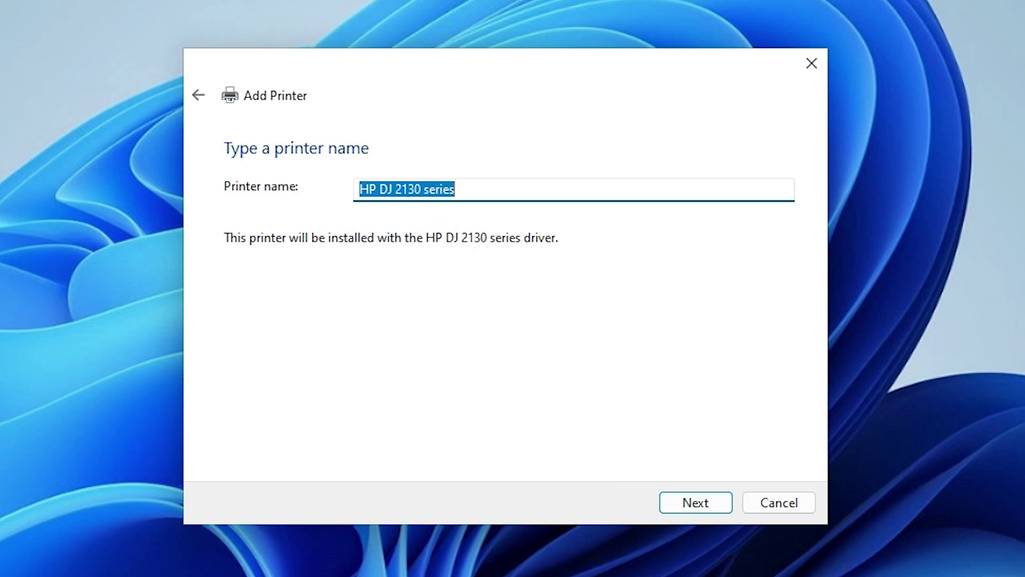
{"action": "left_click", "coordinate": [435, 190]}
{"action": "left_click_drag", "start_coordinate": [415, 190], "coordinate": [553, 210]}
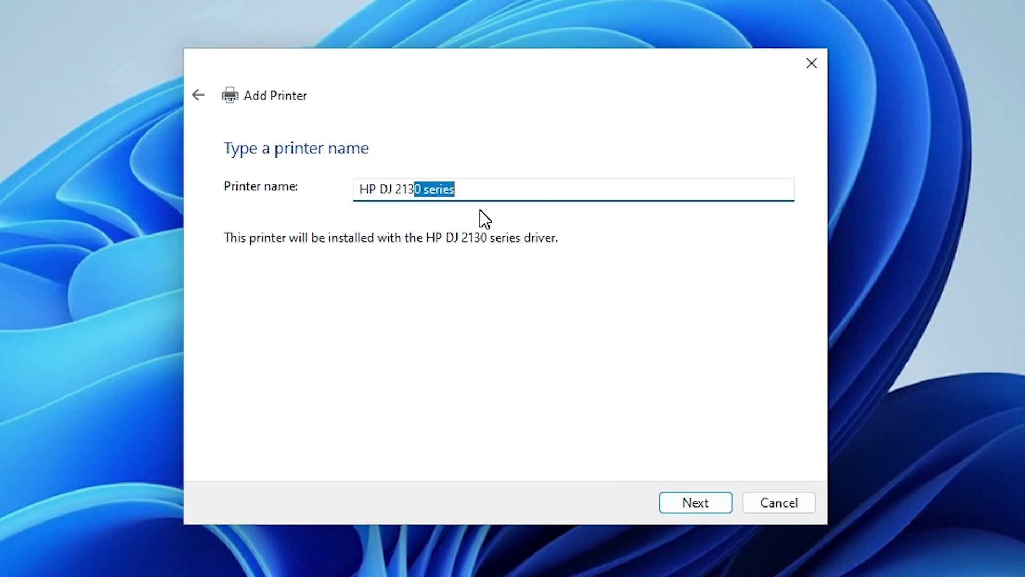
{"action": "type", "text": "1"}
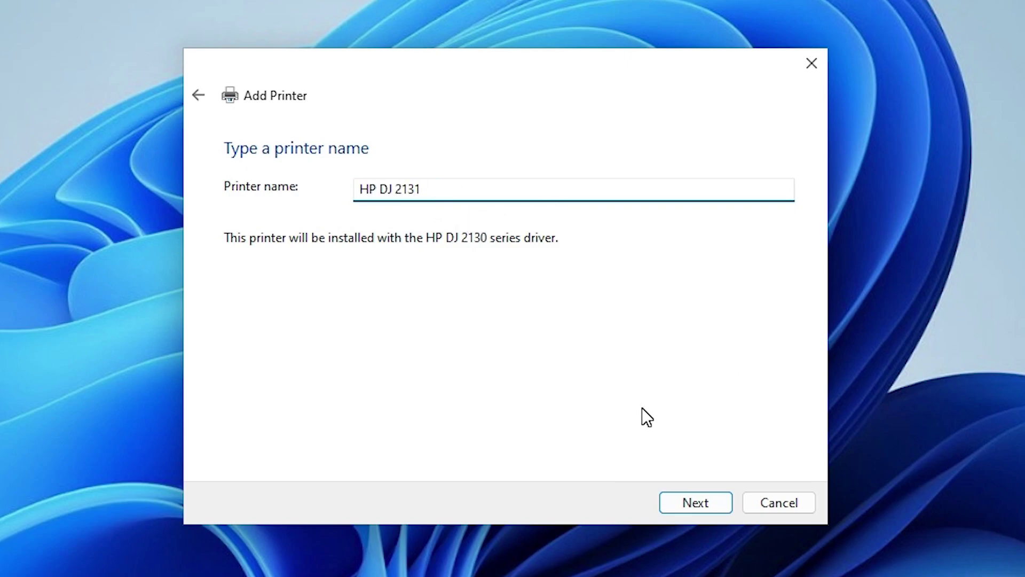
{"action": "left_click", "coordinate": [685, 501]}
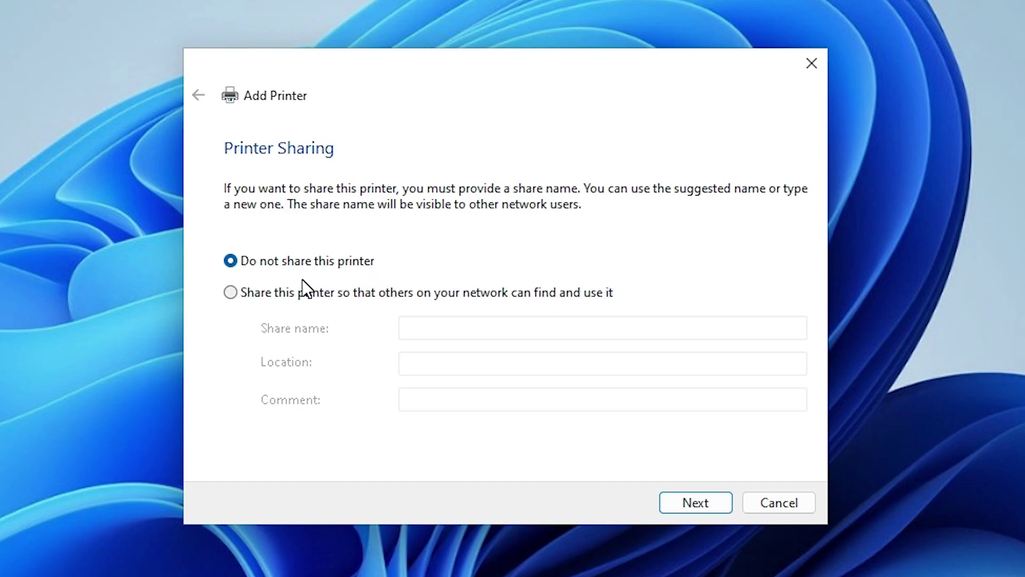
Leave the printer unshared on the network and complete the wizard.
{"action": "left_click", "coordinate": [297, 293]}
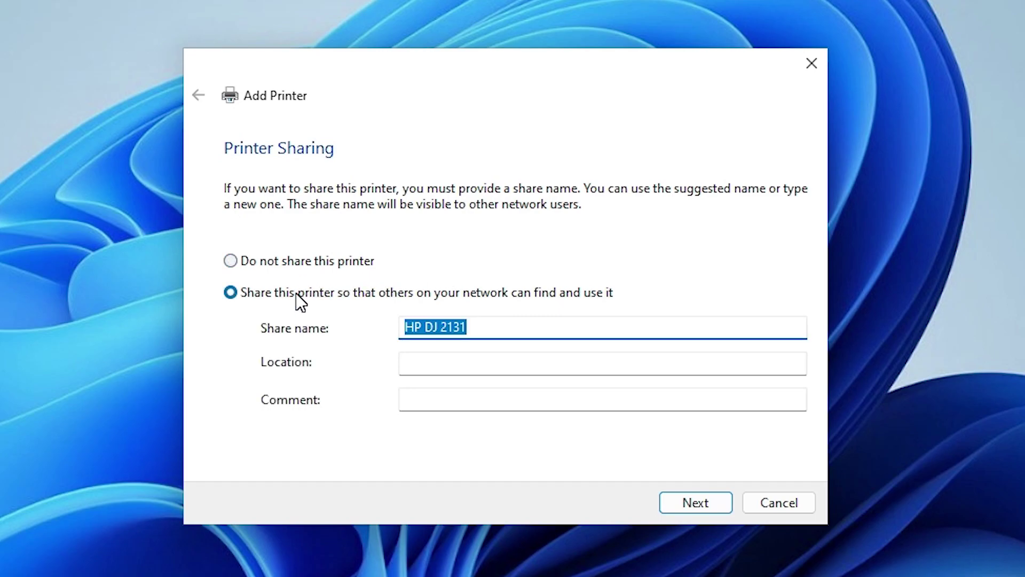
{"action": "left_click", "coordinate": [329, 259]}
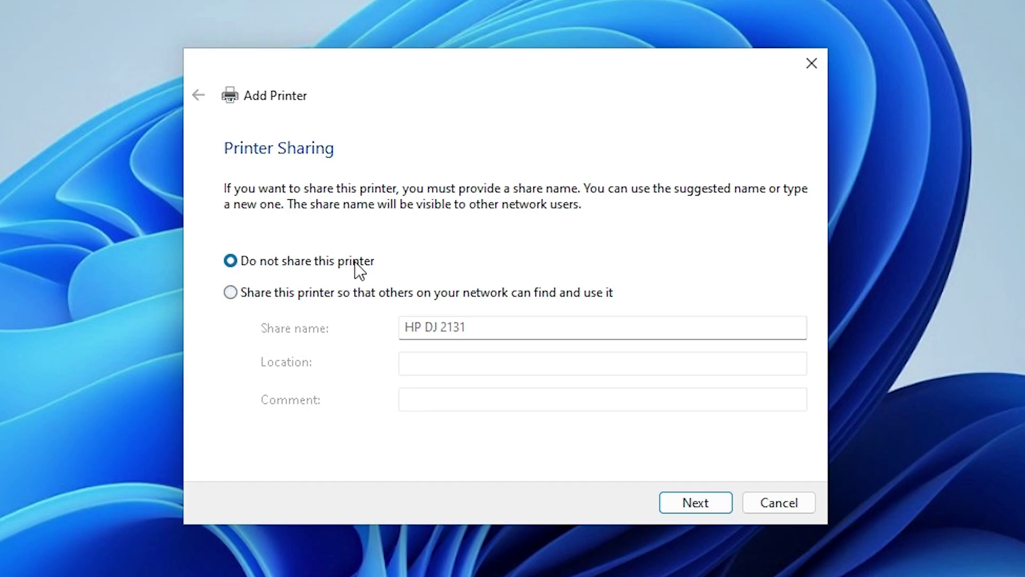
{"action": "left_click", "coordinate": [681, 497]}
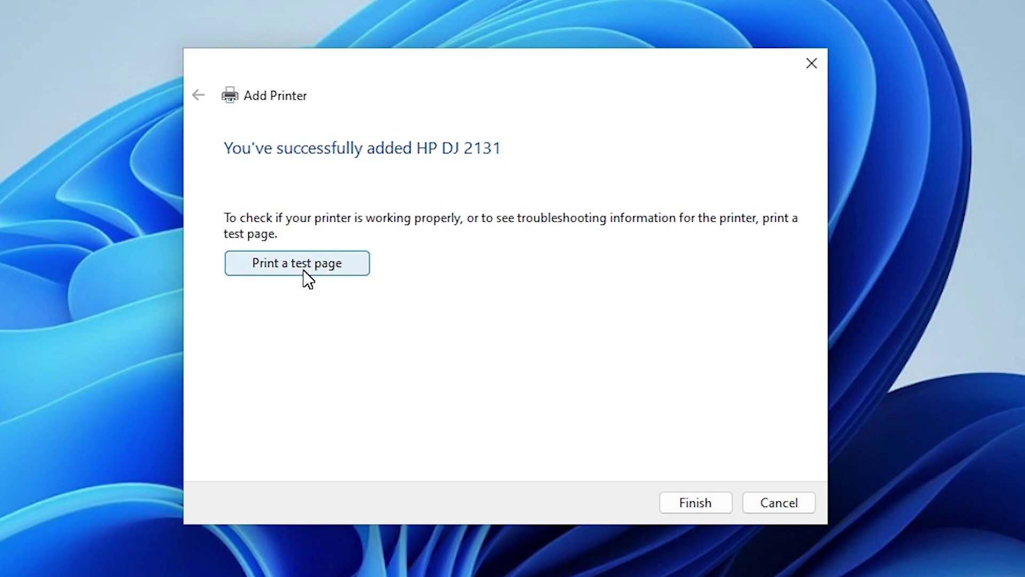
{"action": "left_click", "coordinate": [725, 500]}
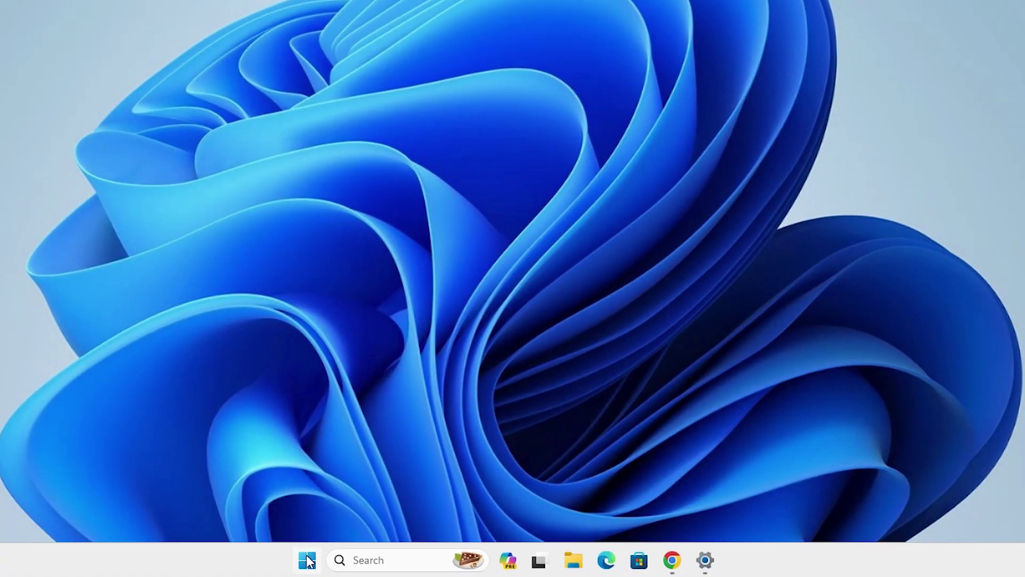
{"action": "left_click", "coordinate": [308, 560]}
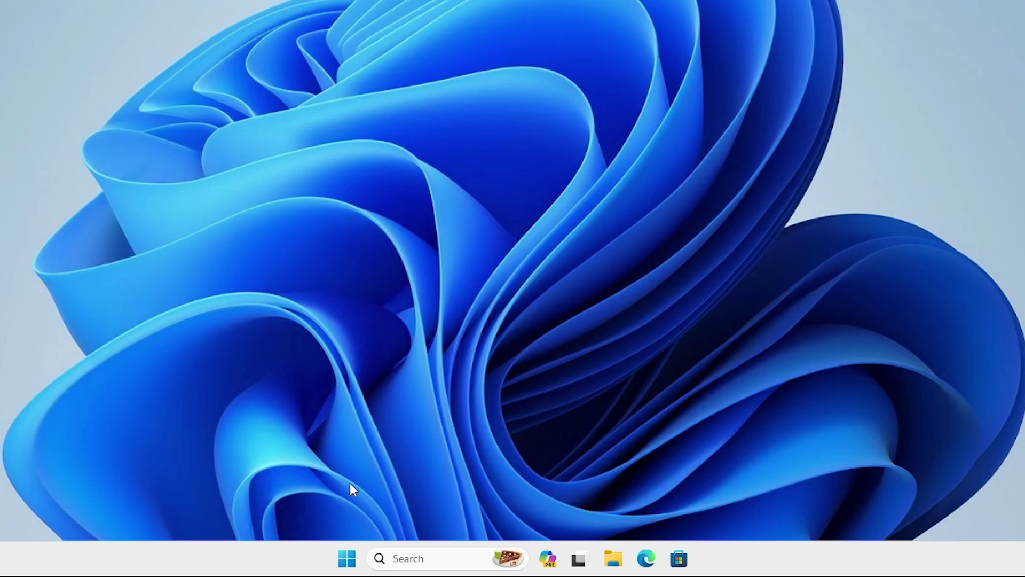
Search Start for 'pr' and open the Printers & scanners settings page.
{"action": "left_click", "coordinate": [347, 558]}
{"action": "type", "text": "pr"}
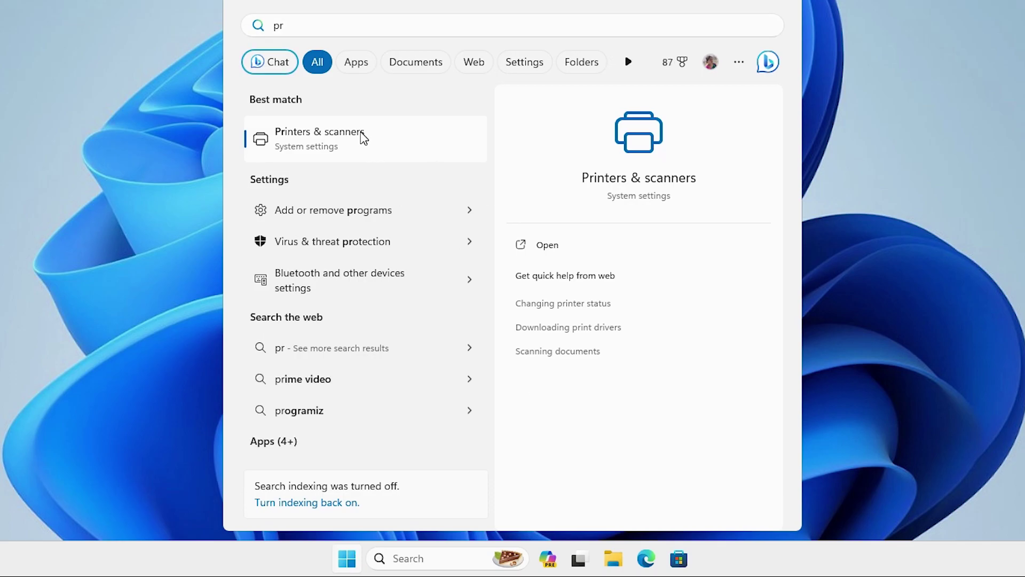
{"action": "left_click", "coordinate": [362, 139]}
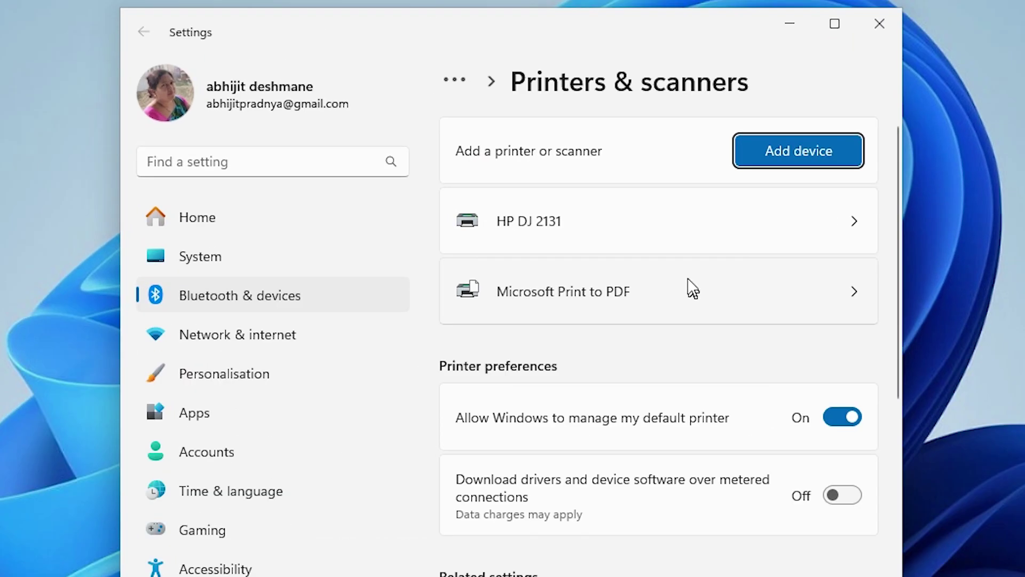